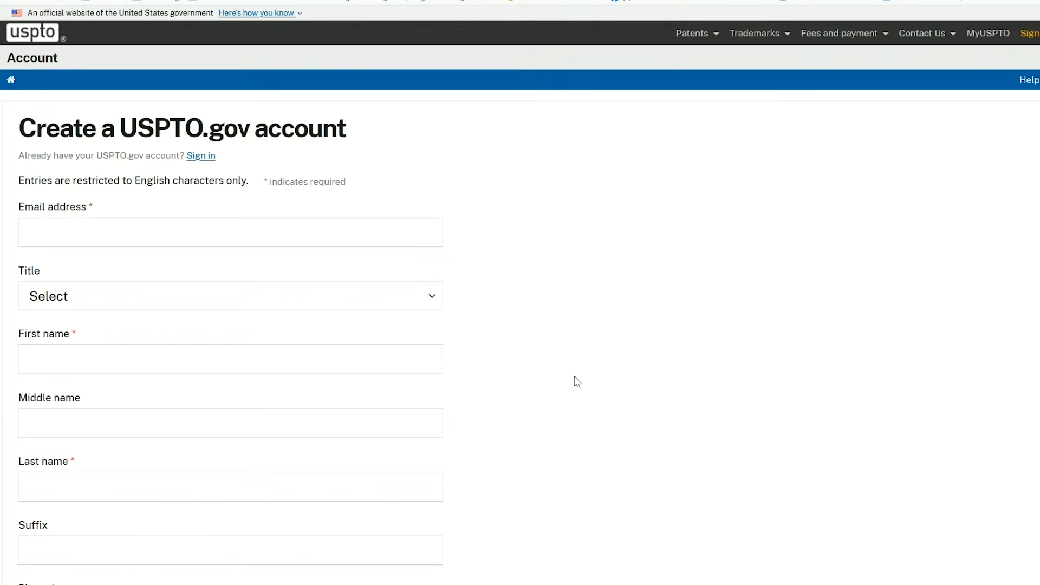
# - Review the personal, phone and address fields of the USPTO.gov account creation form
pyautogui.scroll(-3, 520, 292)
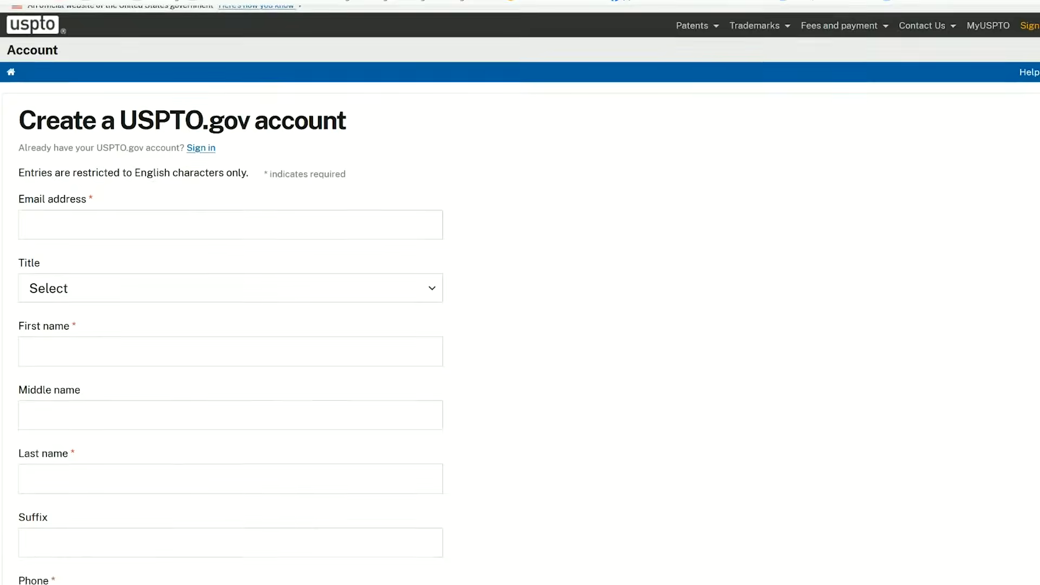
pyautogui.scroll(-4, 519, 292)
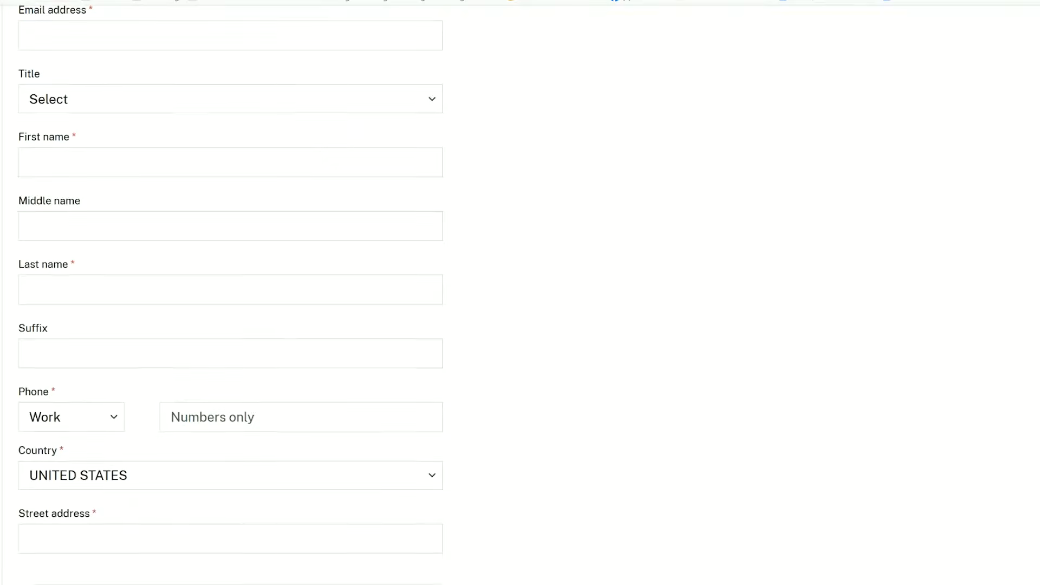
pyautogui.scroll(-6, 520, 293)
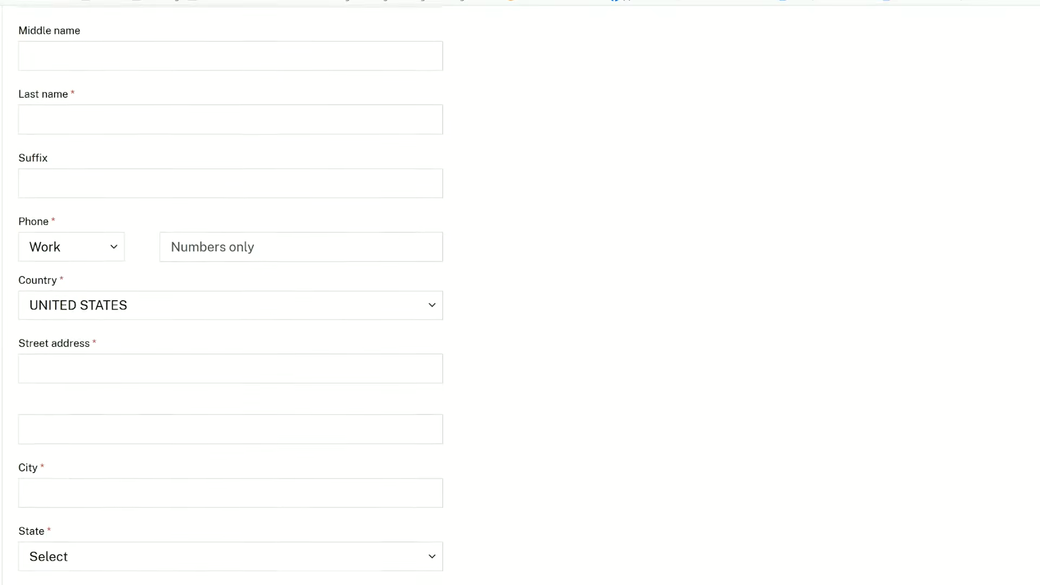
pyautogui.scroll(-1, 520, 292)
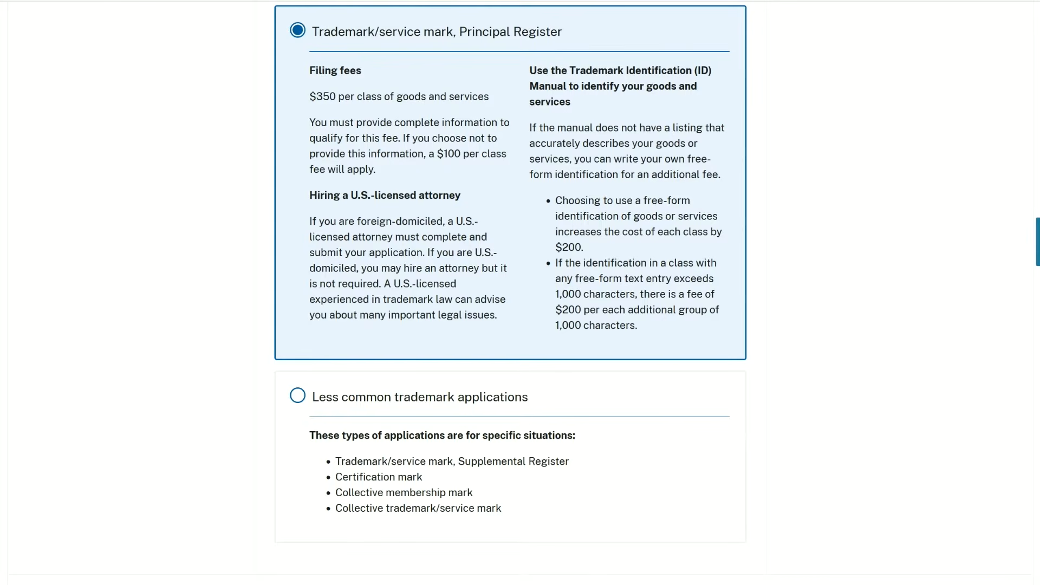
# - Review the filing fee explanation and the available application types in the Application selection section
pyautogui.scroll(10, 510, 293)
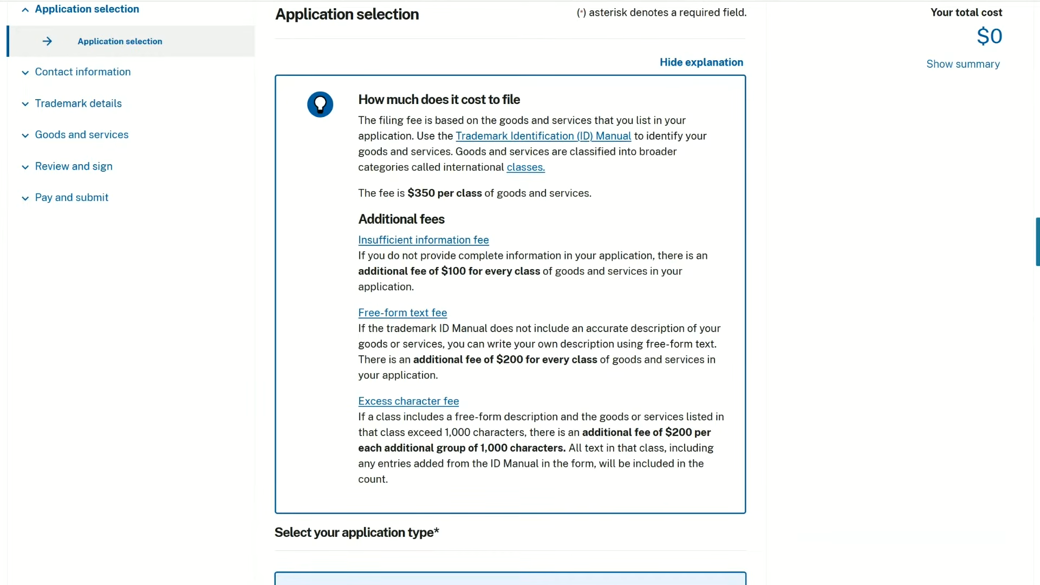
pyautogui.scroll(-1, 510, 293)
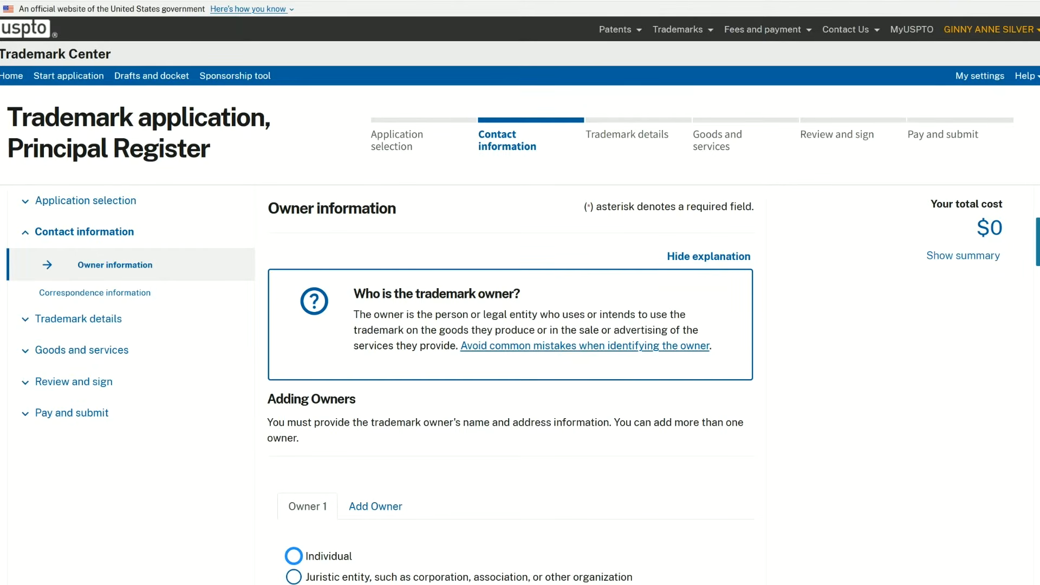
# - Set the trademark owner type for Owner 1 to Individual in the Owner information section
pyautogui.scroll(-1, 520, 293)
pyautogui.scroll(-2, 520, 292)
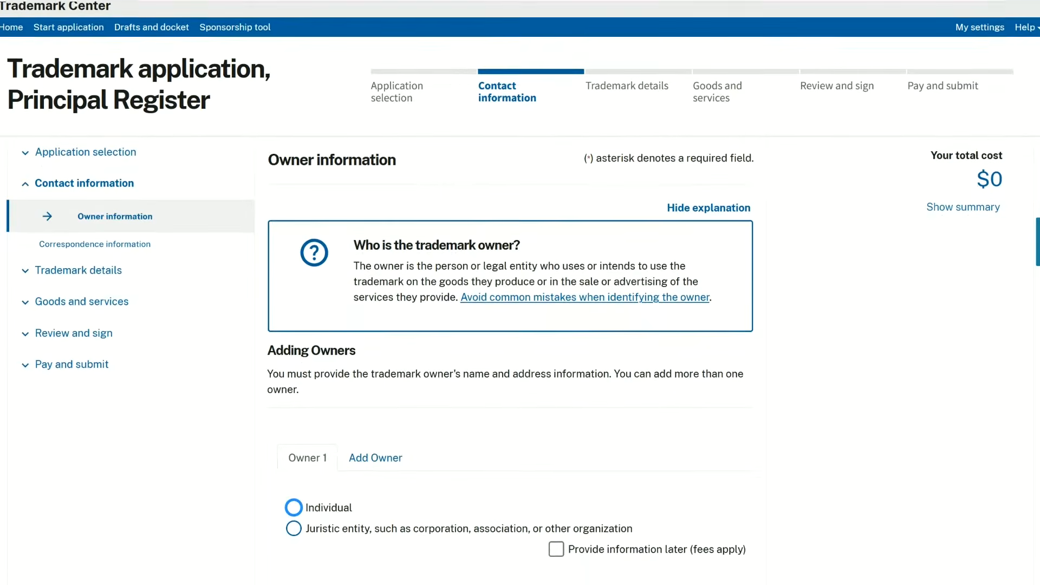
pyautogui.scroll(-2, 305, 343)
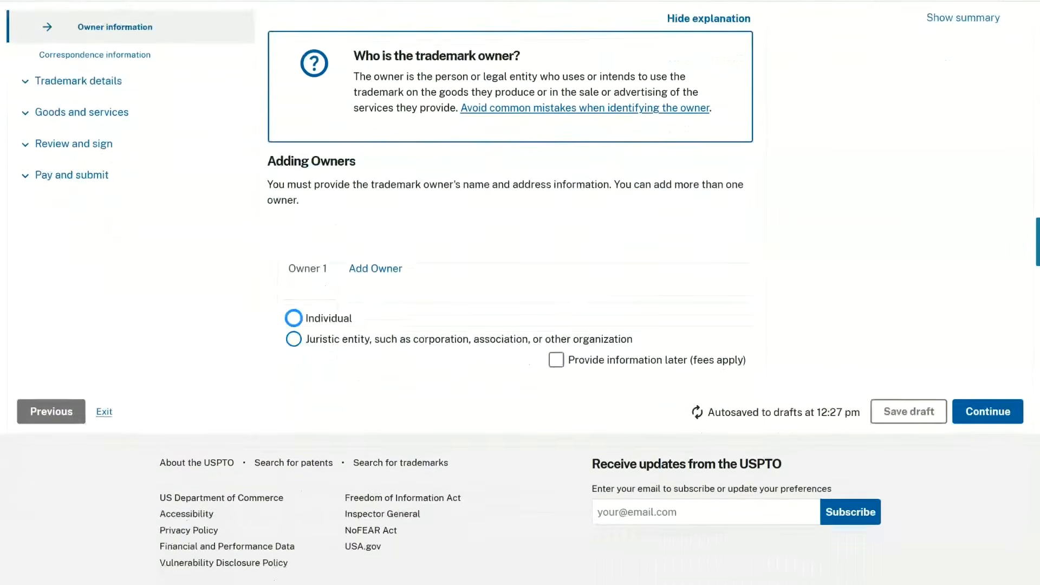
pyautogui.click(294, 307)
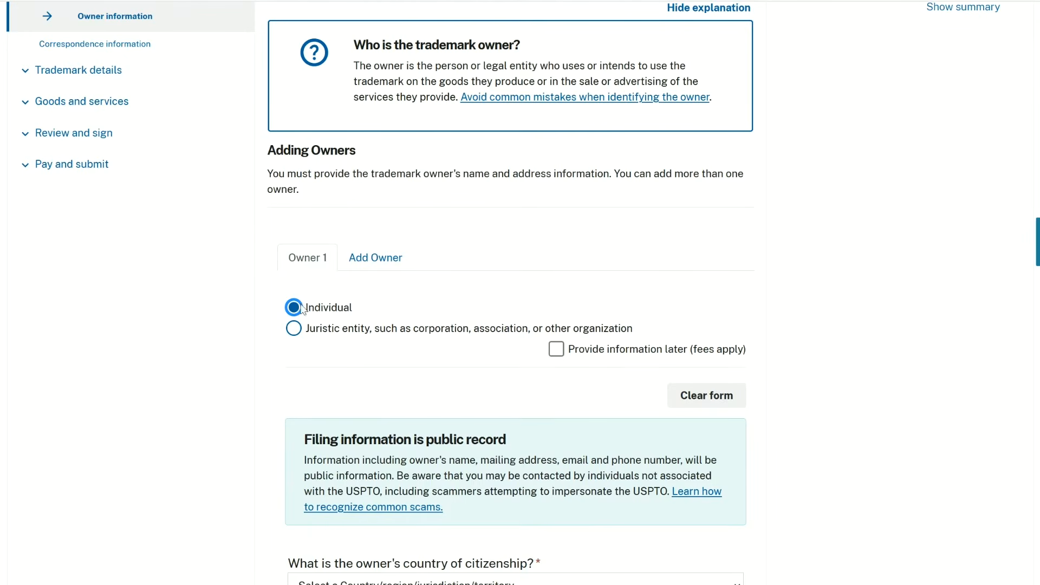
# - Read the public record notice, highlighting "public information", and set the owner's country of citizenship to United States
pyautogui.scroll(-5, 664, 267)
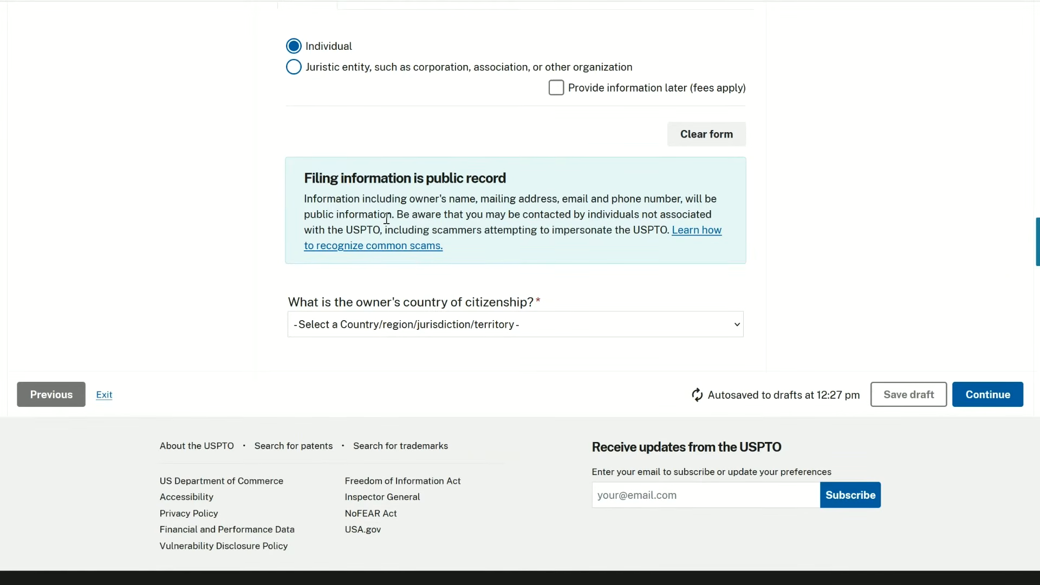
pyautogui.moveTo(395, 217); pyautogui.dragTo(300, 226)
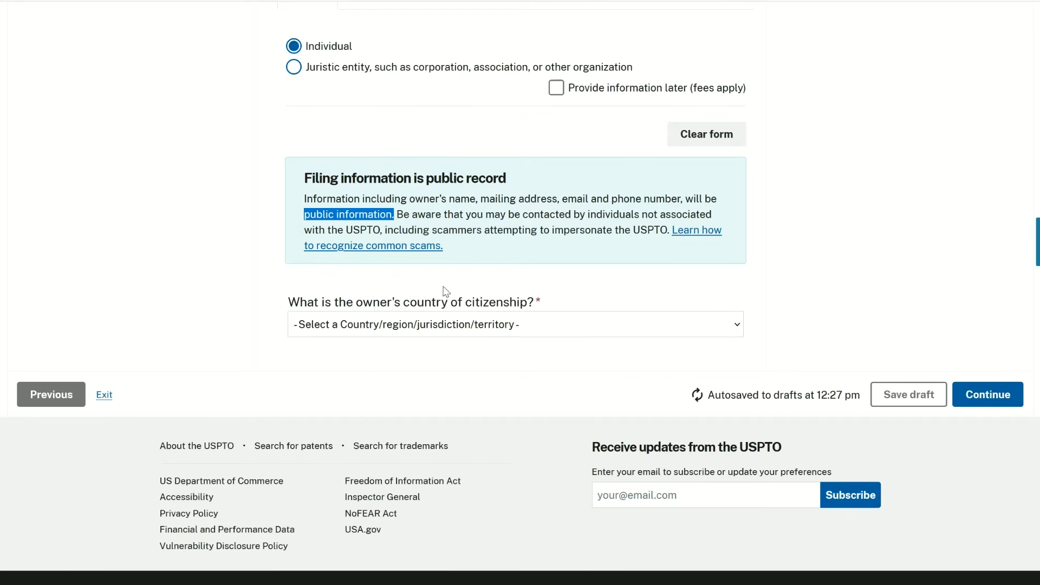
pyautogui.click(489, 325)
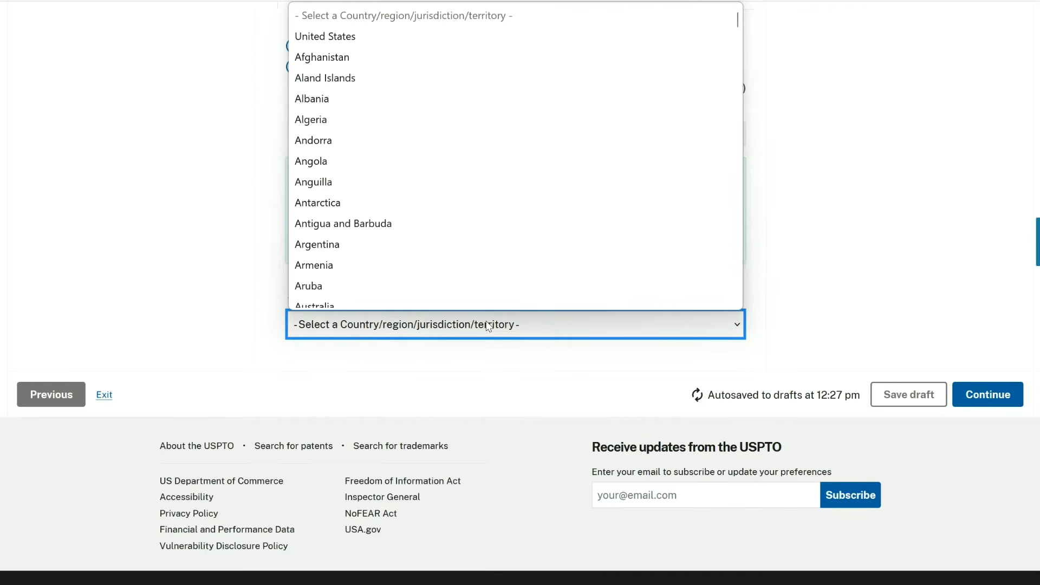
pyautogui.click(383, 40)
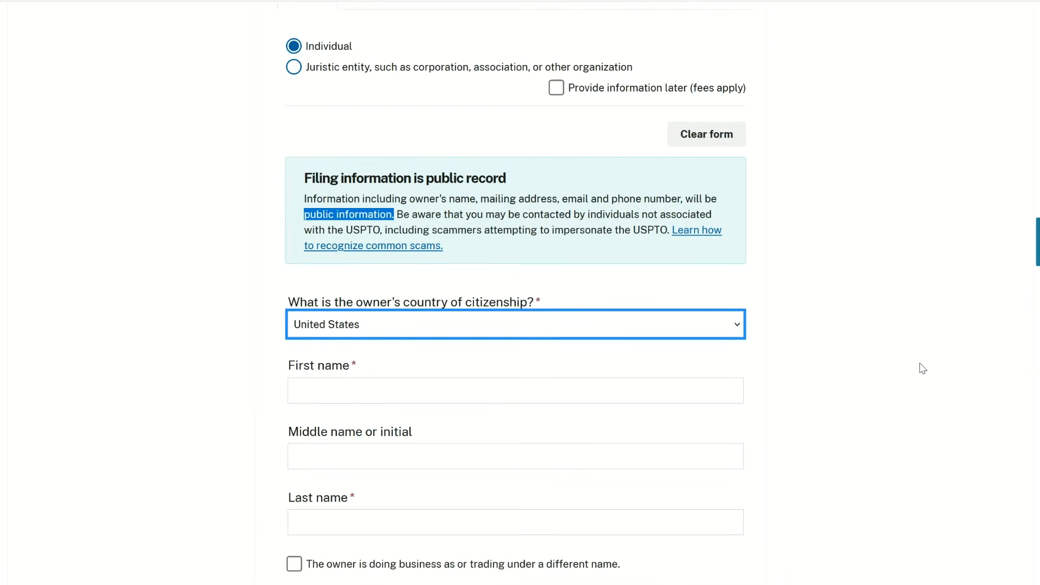
# - Examine the owner name, mailing address and domicile address fields, including the domicile address explanation
pyautogui.scroll(-4, 870, 376)
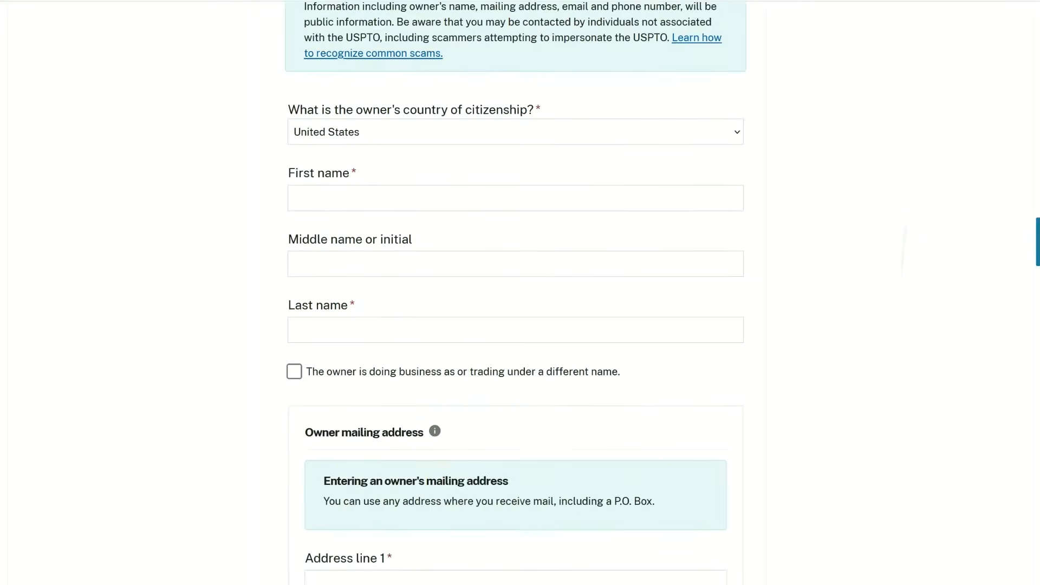
pyautogui.scroll(-1, 515, 292)
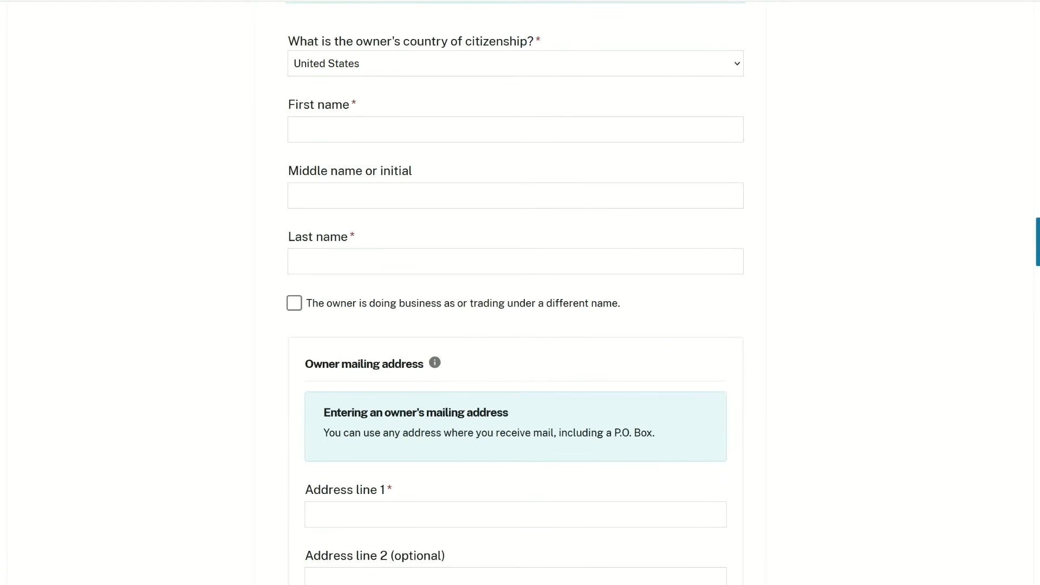
pyautogui.scroll(-5, 516, 293)
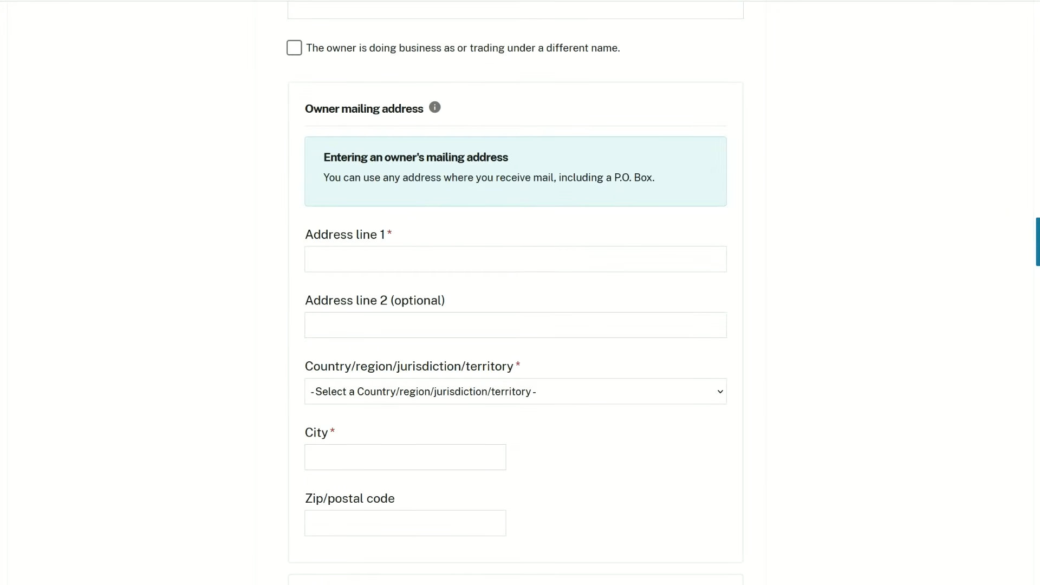
pyautogui.scroll(-2, 515, 292)
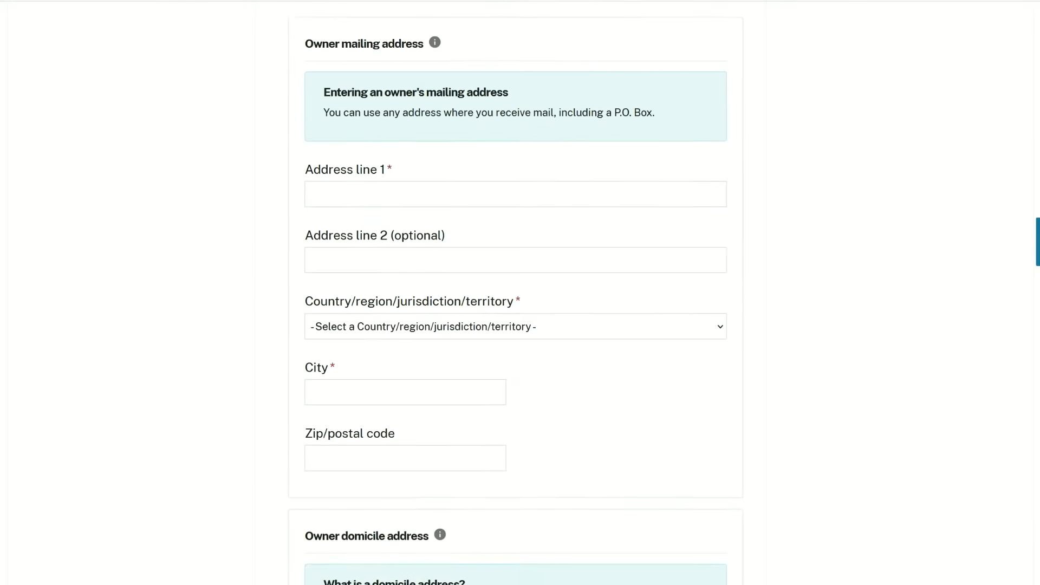
pyautogui.scroll(-2, 516, 293)
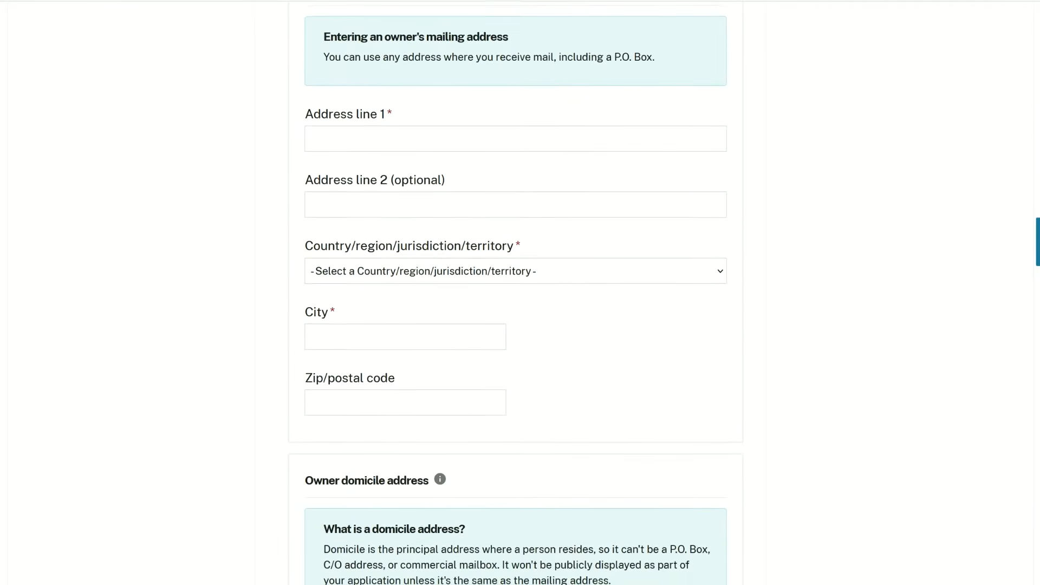
pyautogui.scroll(-2, 515, 292)
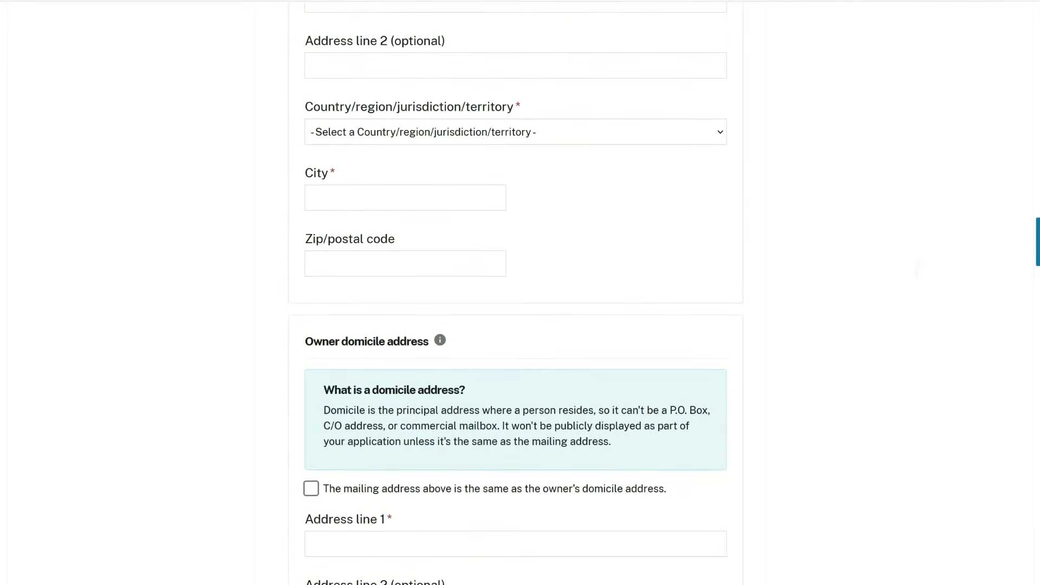
pyautogui.scroll(-4, 515, 292)
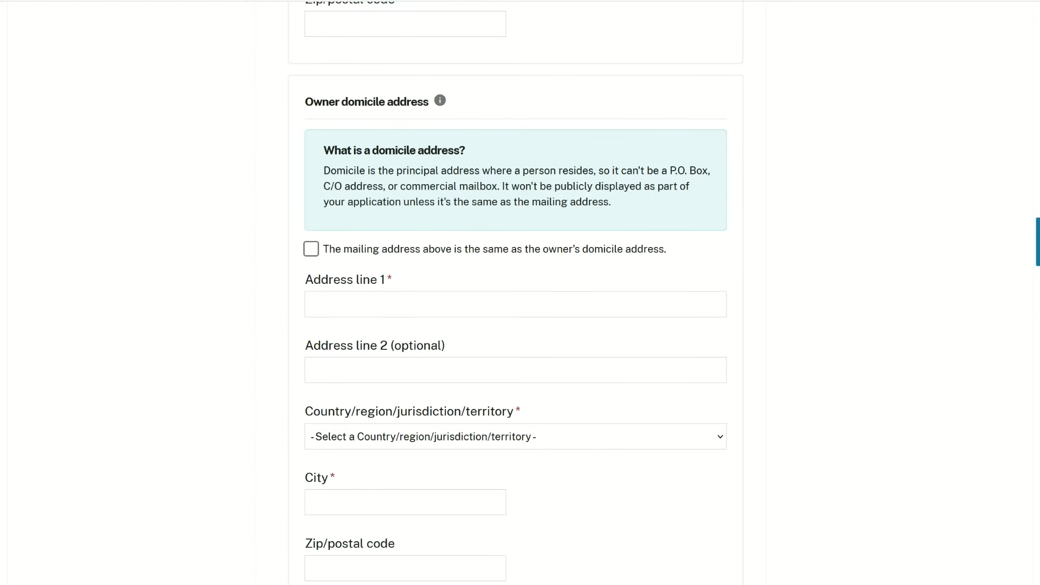
pyautogui.scroll(-2, 515, 293)
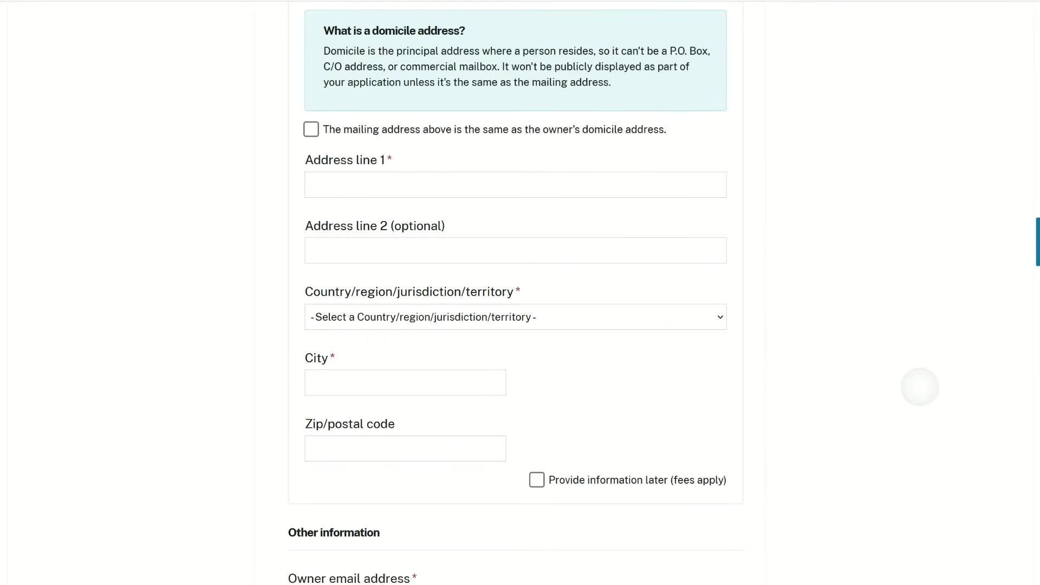
# - Mark the mailing address as the same as the owner's domicile address and proceed to Mark selection
pyautogui.scroll(1, 920, 388)
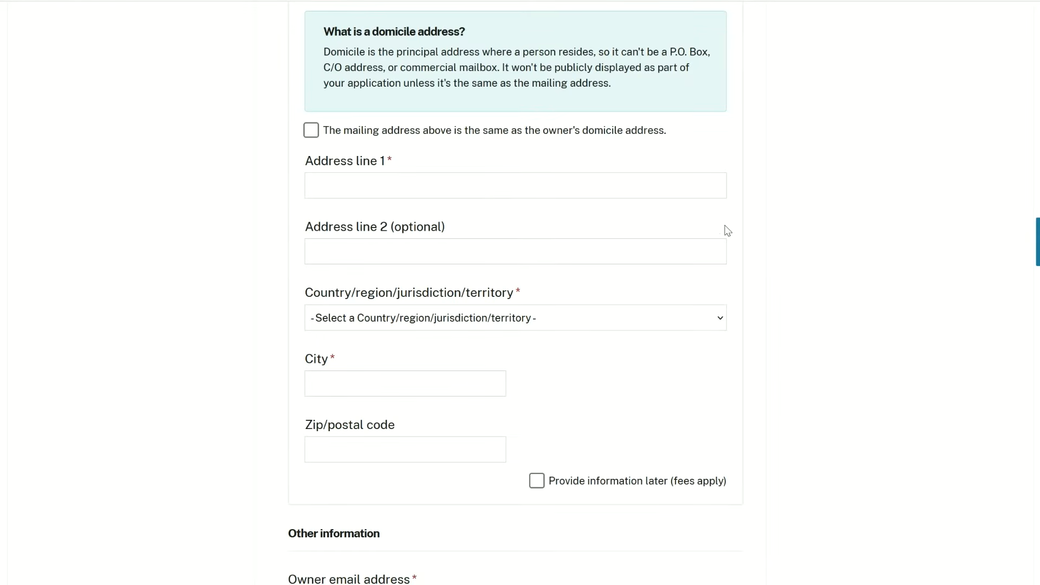
pyautogui.click(310, 130)
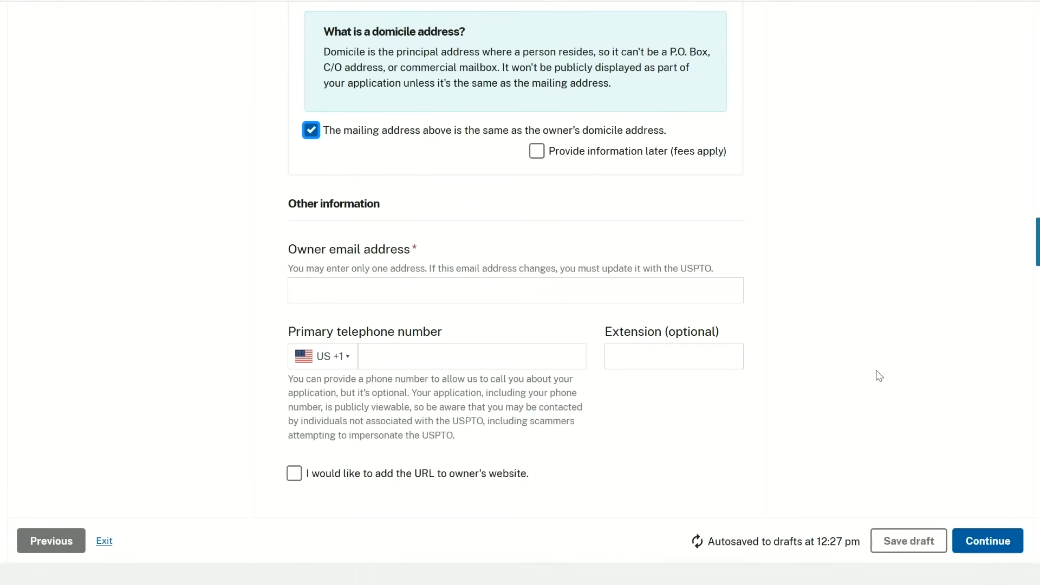
pyautogui.click(9, 228)
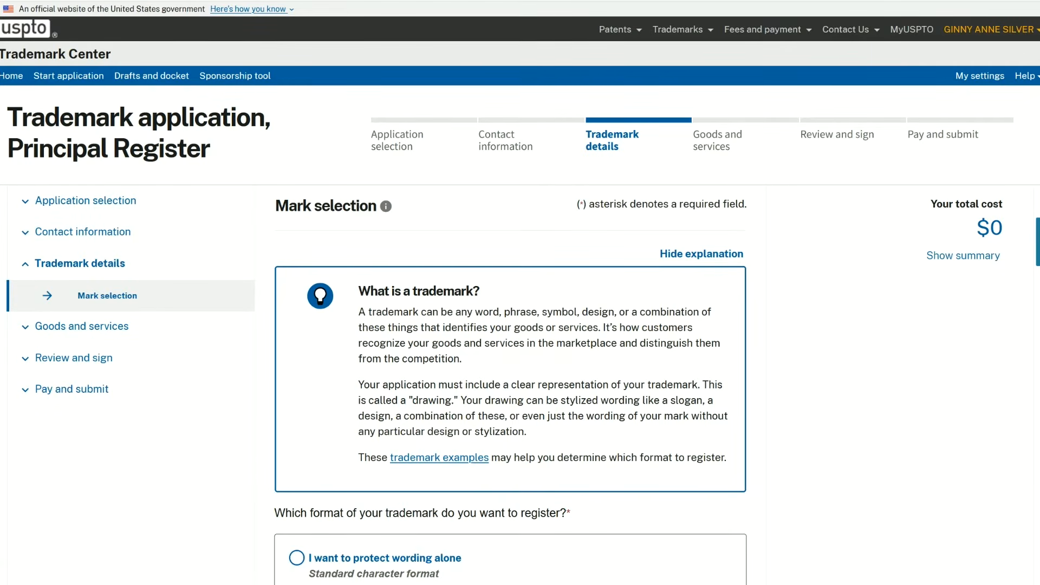
# - Compare the standard character and stylized trademark formats, highlighting the note that an image can't be uploaded for wording alone
pyautogui.scroll(-5, 519, 293)
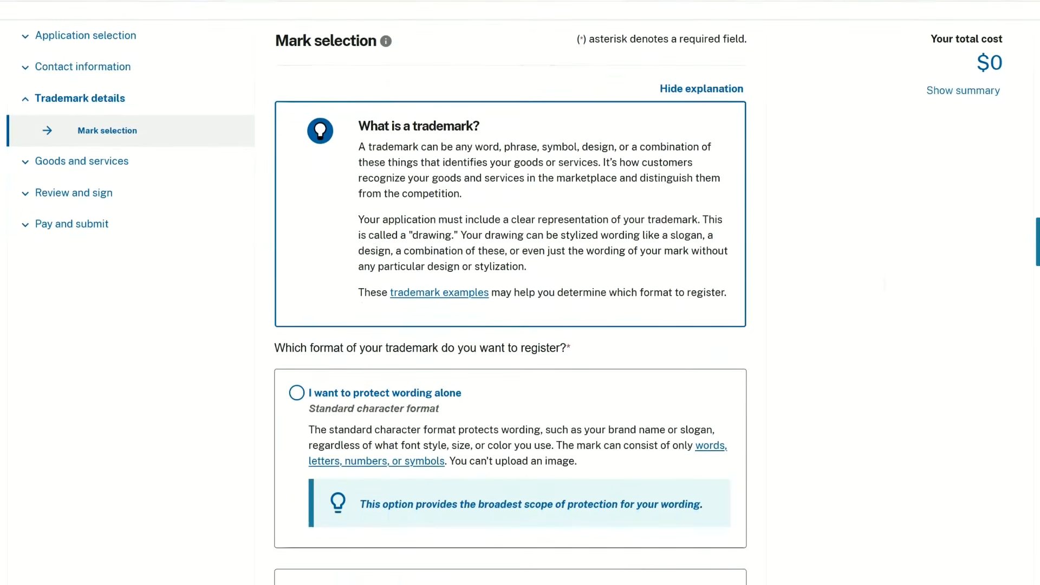
pyautogui.scroll(-3, 520, 292)
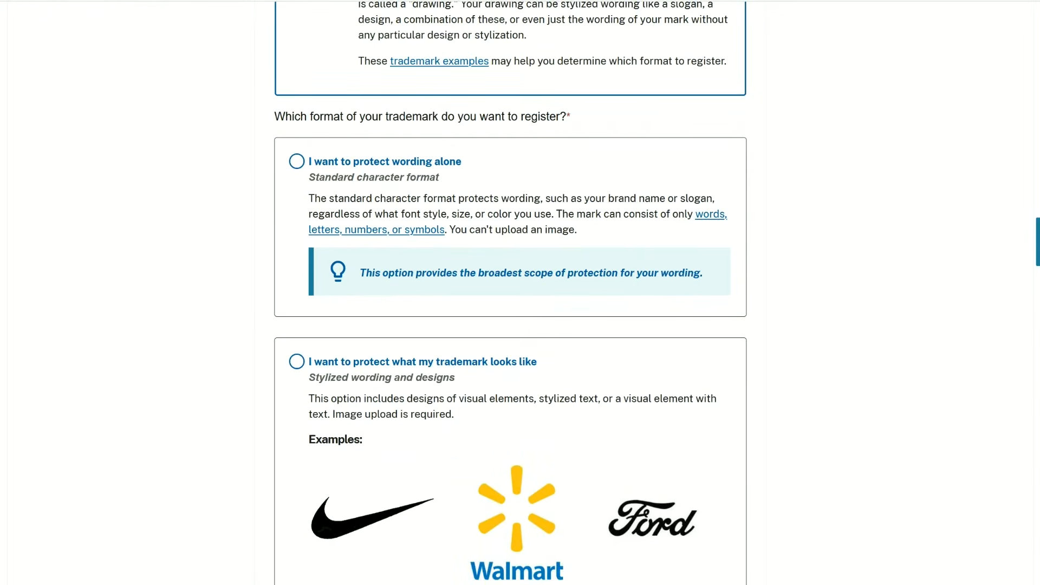
pyautogui.scroll(7, 519, 292)
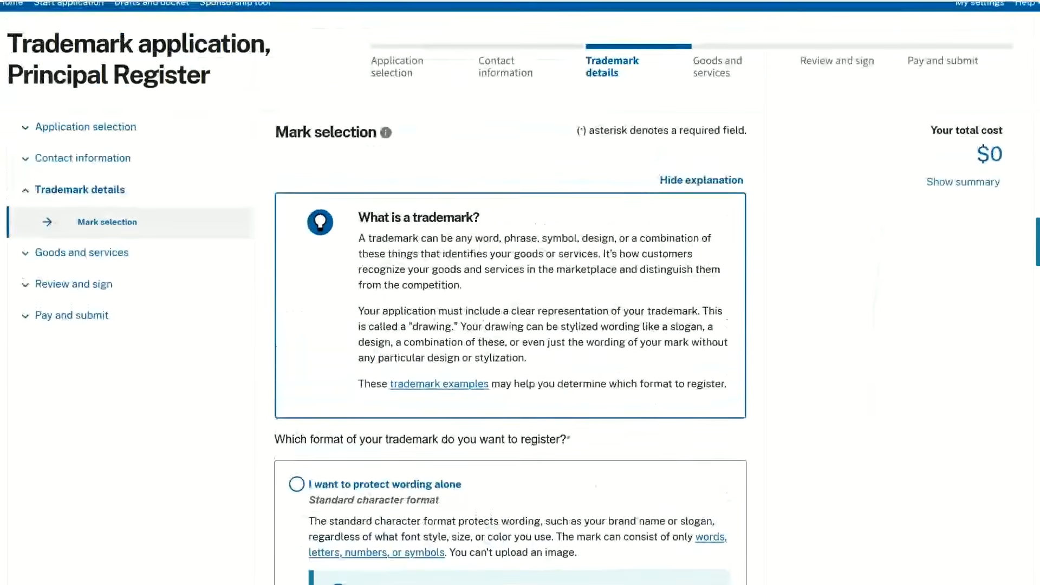
pyautogui.scroll(-7, 520, 292)
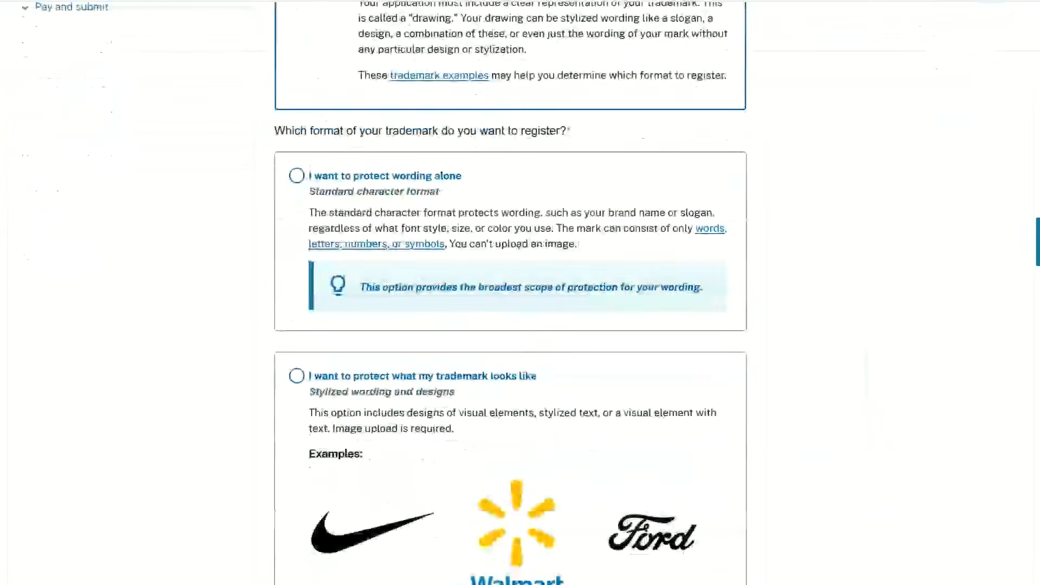
pyautogui.scroll(-1, 520, 293)
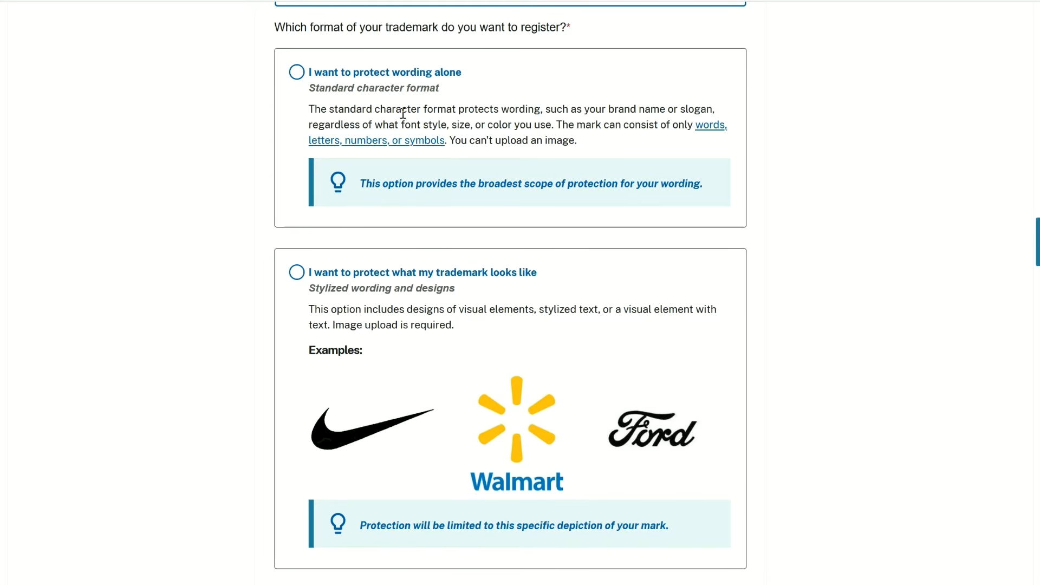
pyautogui.moveTo(449, 140); pyautogui.dragTo(584, 149)
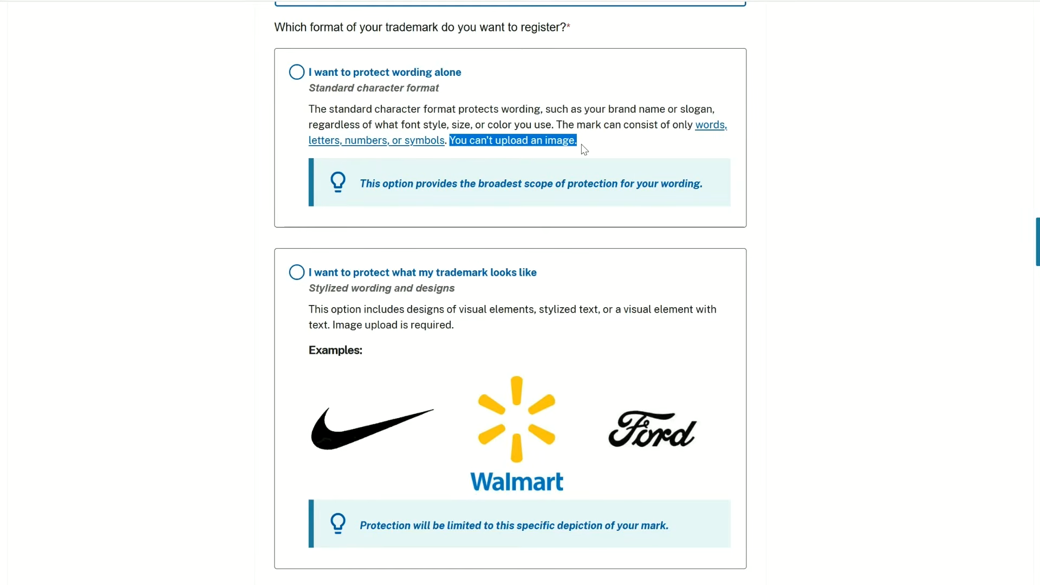
pyautogui.click(604, 342)
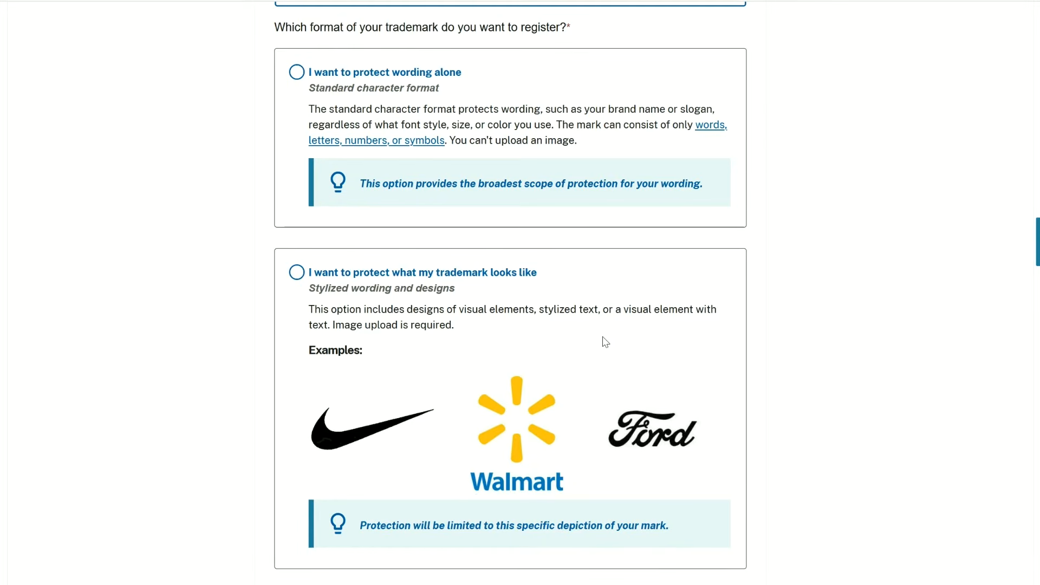
# - Choose the "I want to protect wording alone" format and continue to the Standard character wording entry
pyautogui.click(298, 73)
pyautogui.scroll(-8, 510, 293)
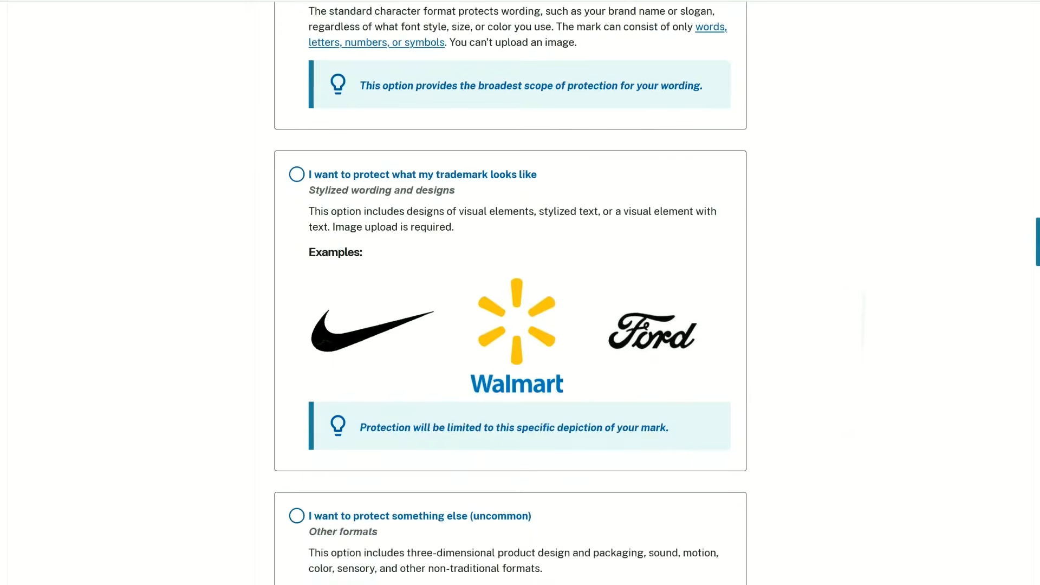
pyautogui.scroll(-1, 520, 293)
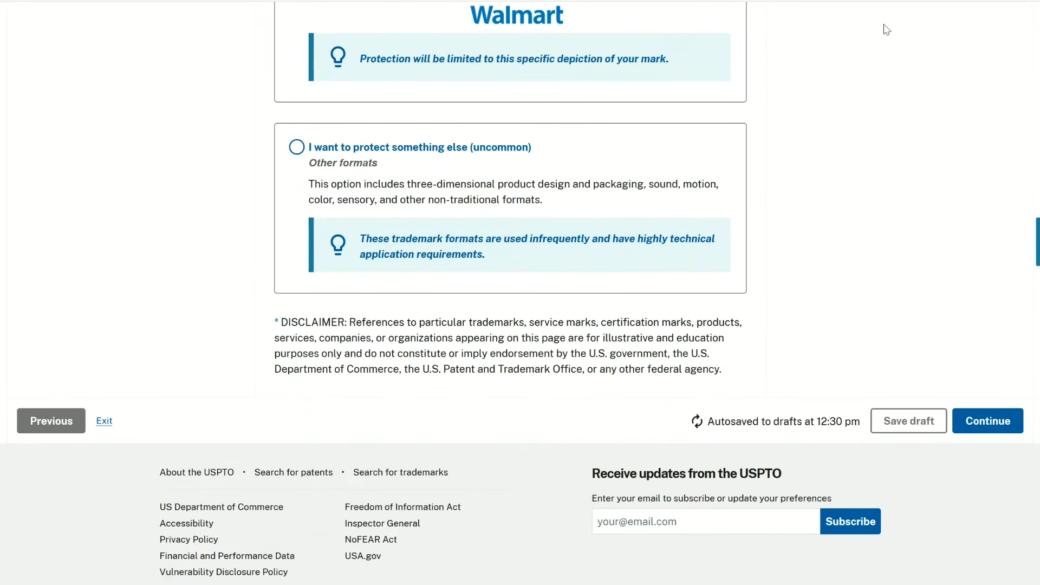
pyautogui.click(988, 423)
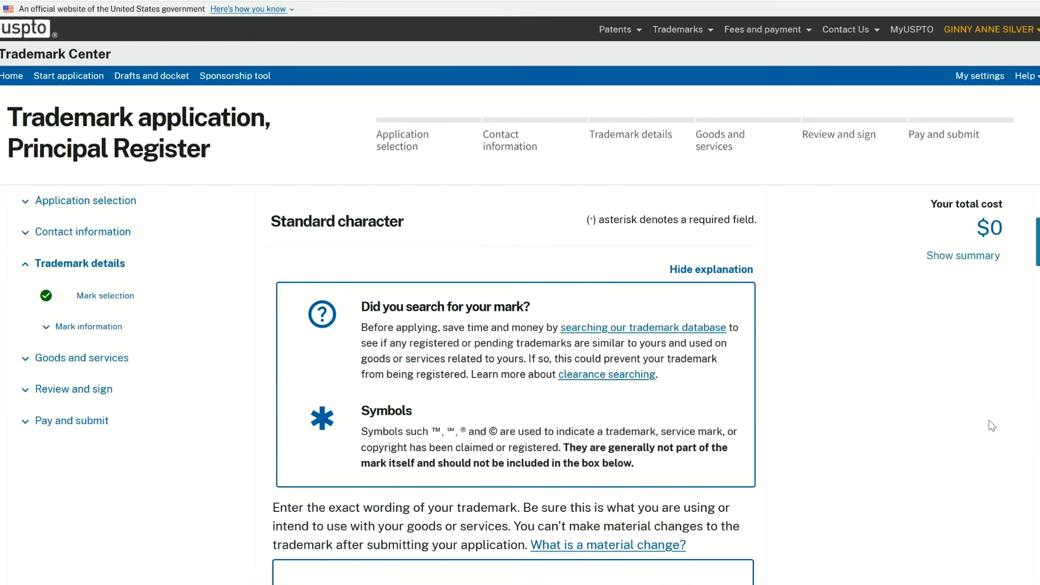
pyautogui.scroll(-4, 992, 426)
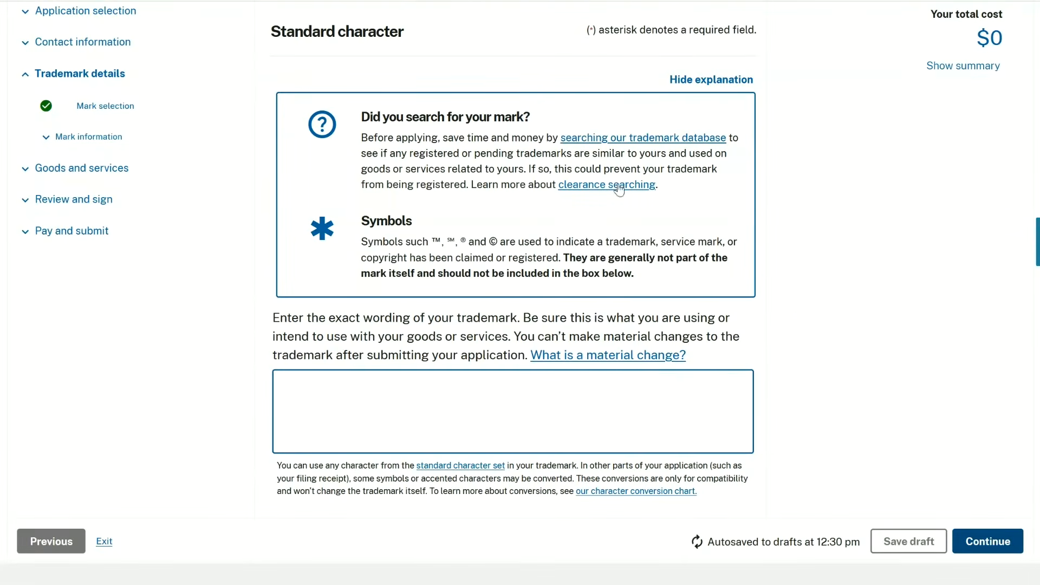
# - Enter "Get Your Trademark Today" as the exact wording of the standard character mark and continue to Translation
pyautogui.click(668, 144)
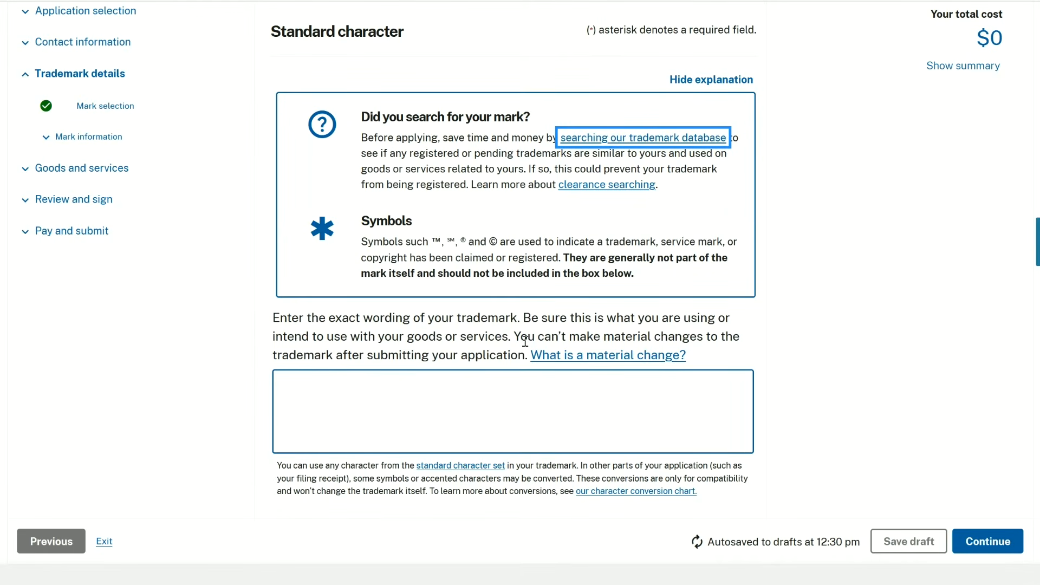
pyautogui.click(513, 391)
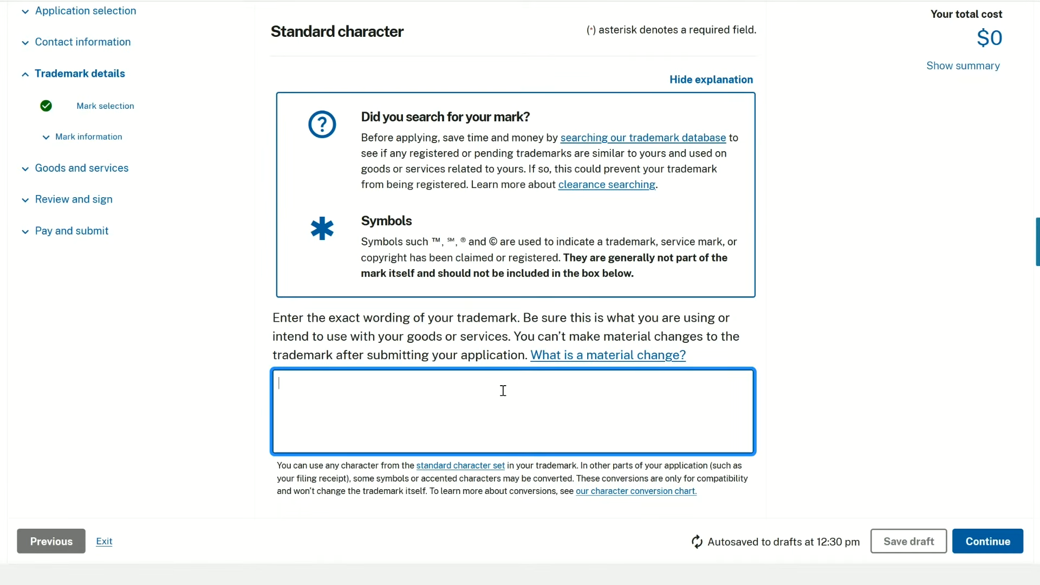
pyautogui.write('Get Your Trademark')
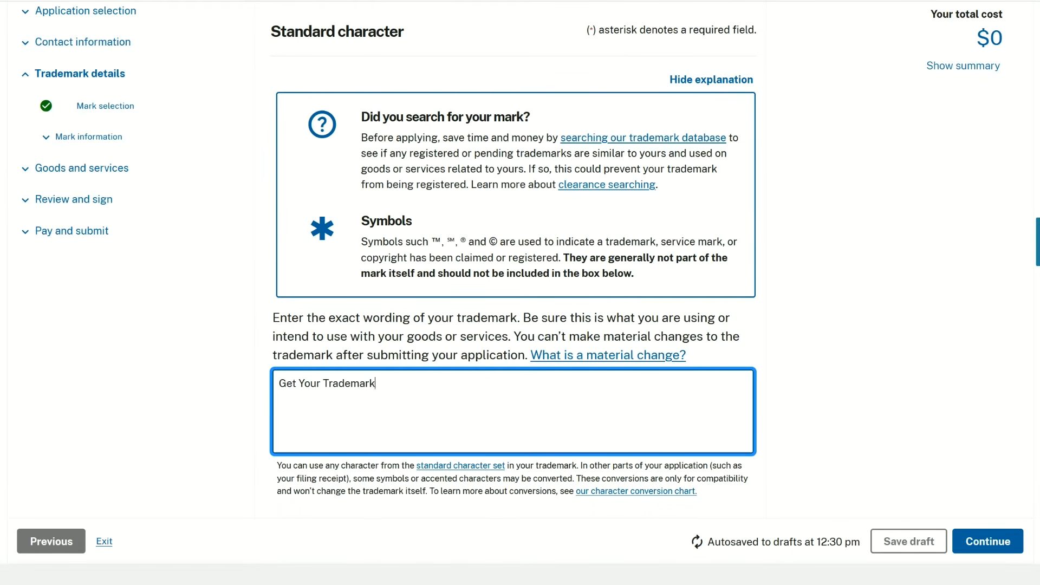
pyautogui.write(' Today')
pyautogui.click(980, 544)
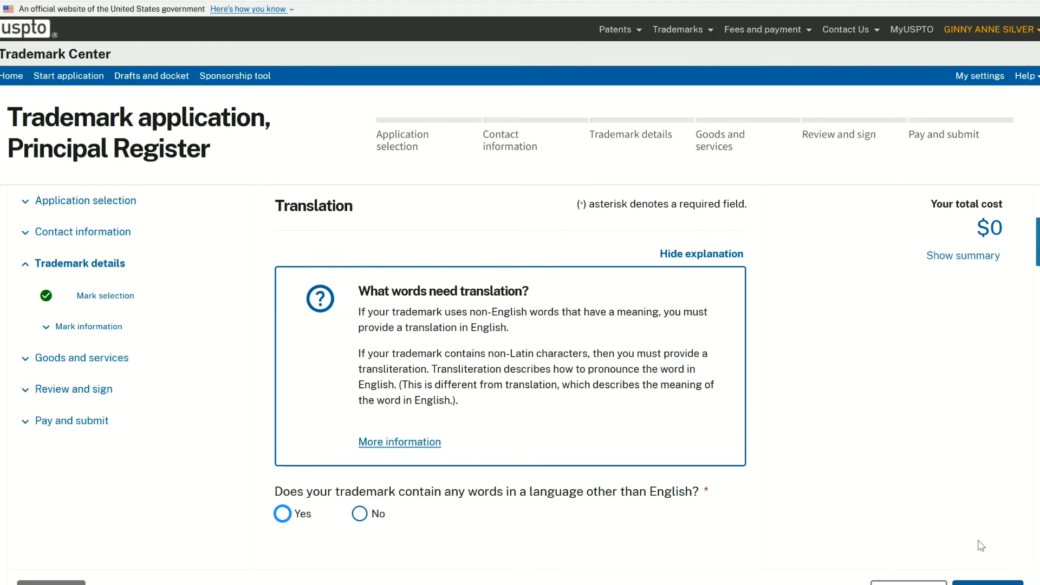
# - Answer No to the trademark containing words in a language other than English and continue to Name and likeness consent
pyautogui.click(362, 517)
pyautogui.scroll(-2, 457, 448)
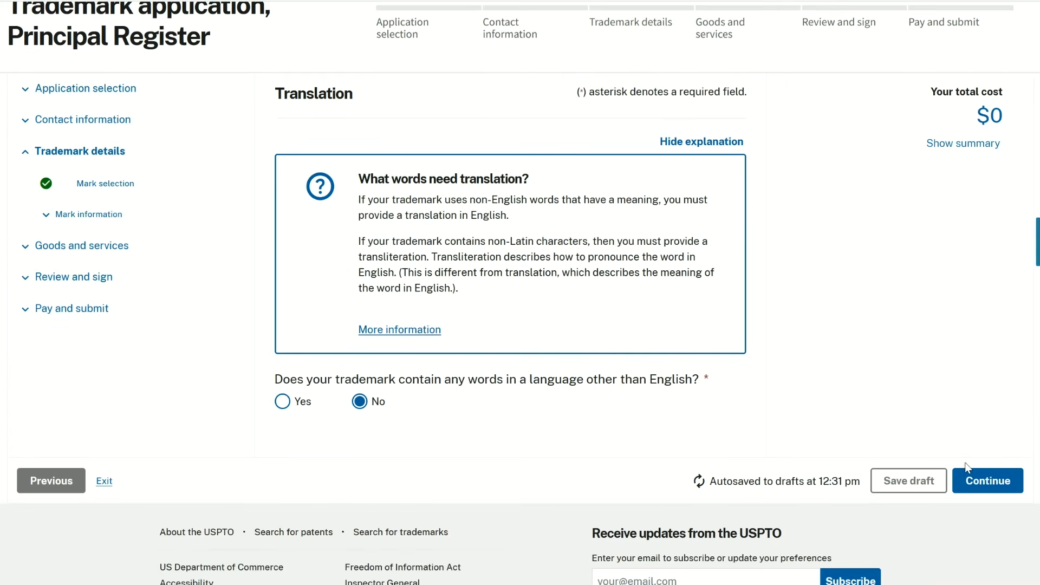
pyautogui.click(980, 490)
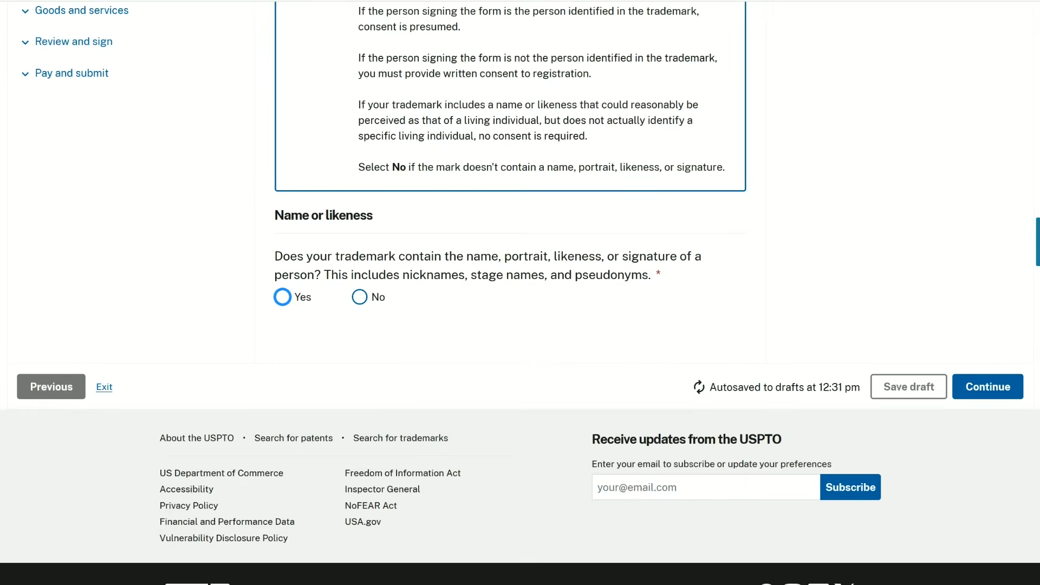
# - Answer No to the trademark containing a person's name, portrait, likeness or signature and continue to Filing basis
pyautogui.scroll(3, 726, 305)
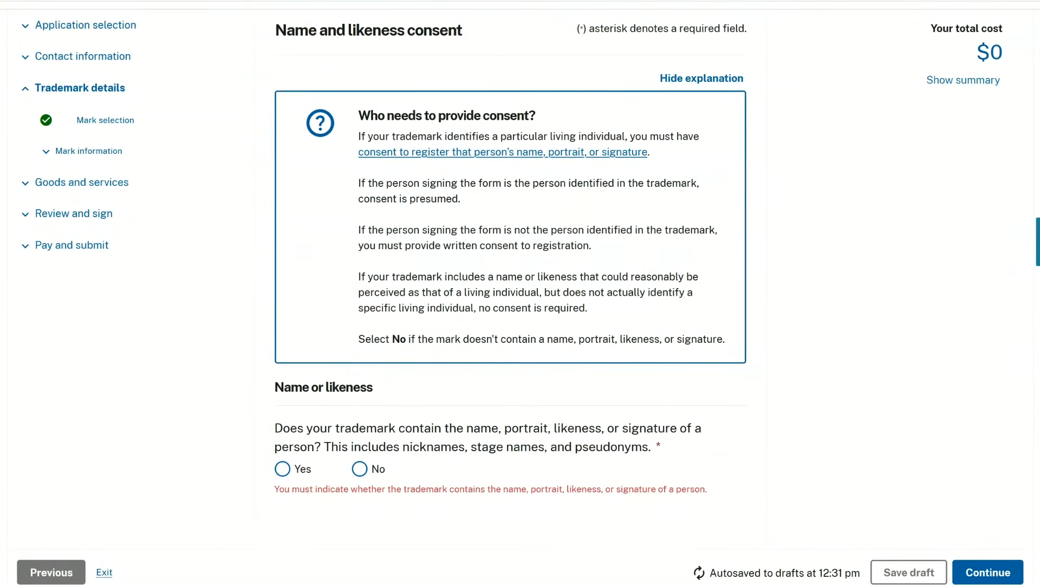
pyautogui.click(359, 469)
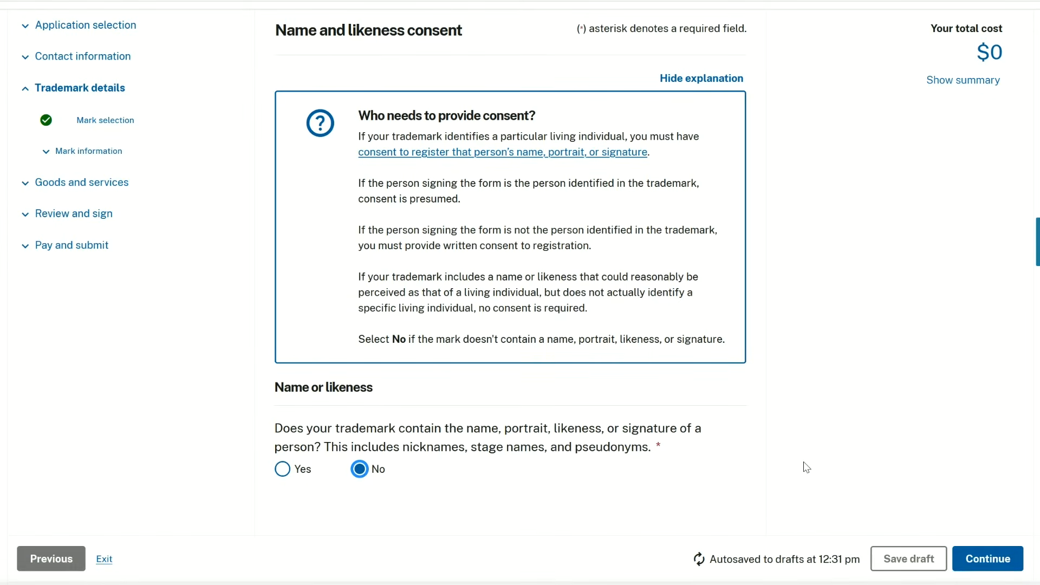
pyautogui.click(972, 559)
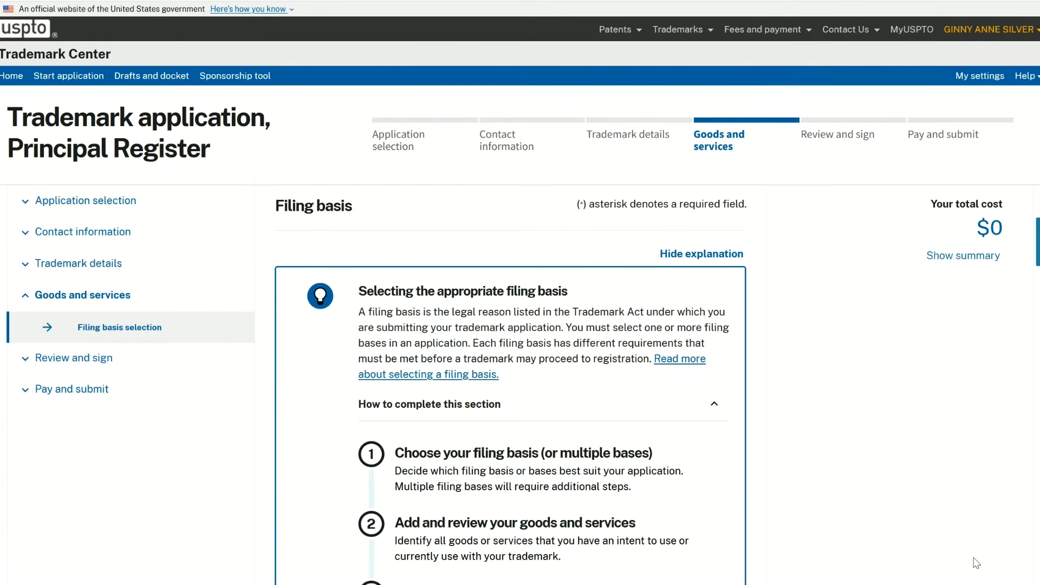
# - Select "My trademark is currently in use in commerce" (Section 1(a)) as the filing basis
pyautogui.scroll(-4, 977, 563)
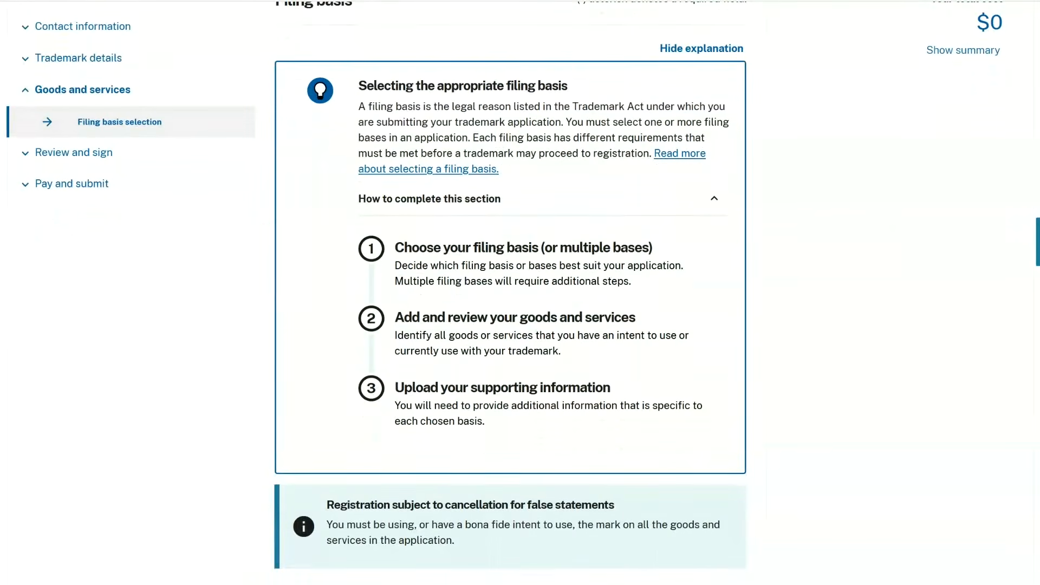
pyautogui.scroll(-5, 509, 292)
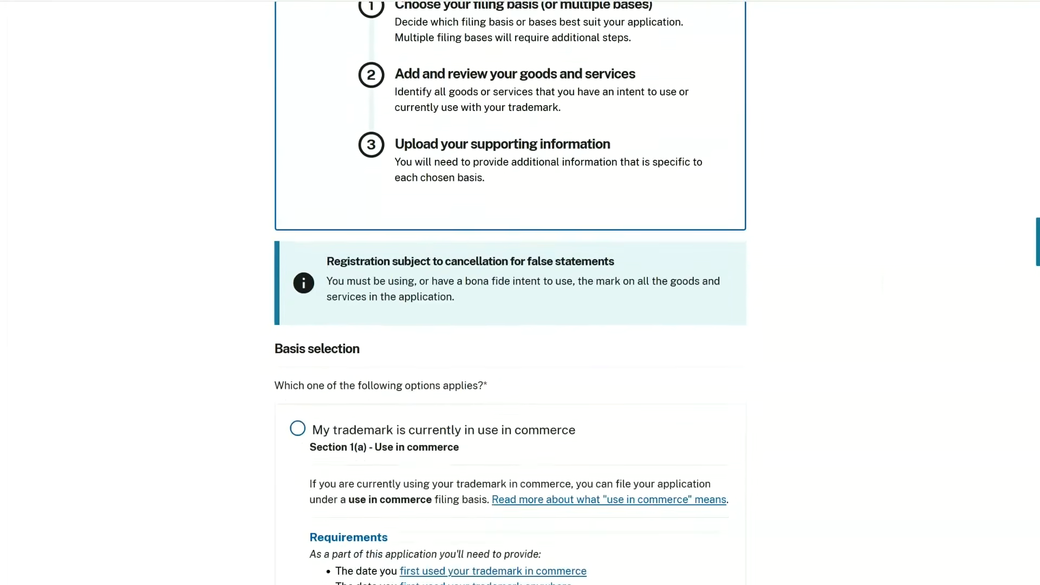
pyautogui.scroll(-5, 509, 292)
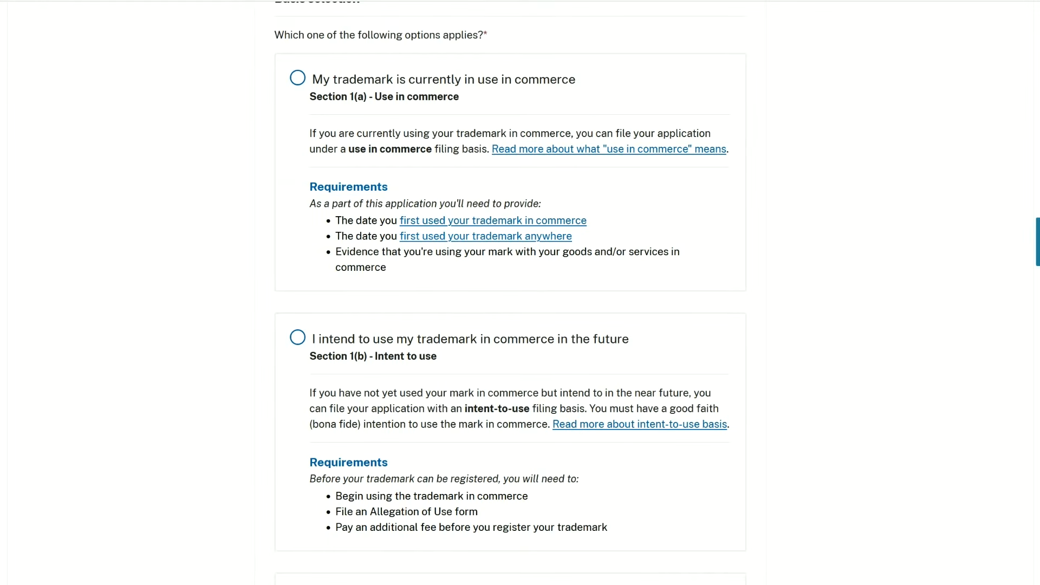
pyautogui.click(297, 79)
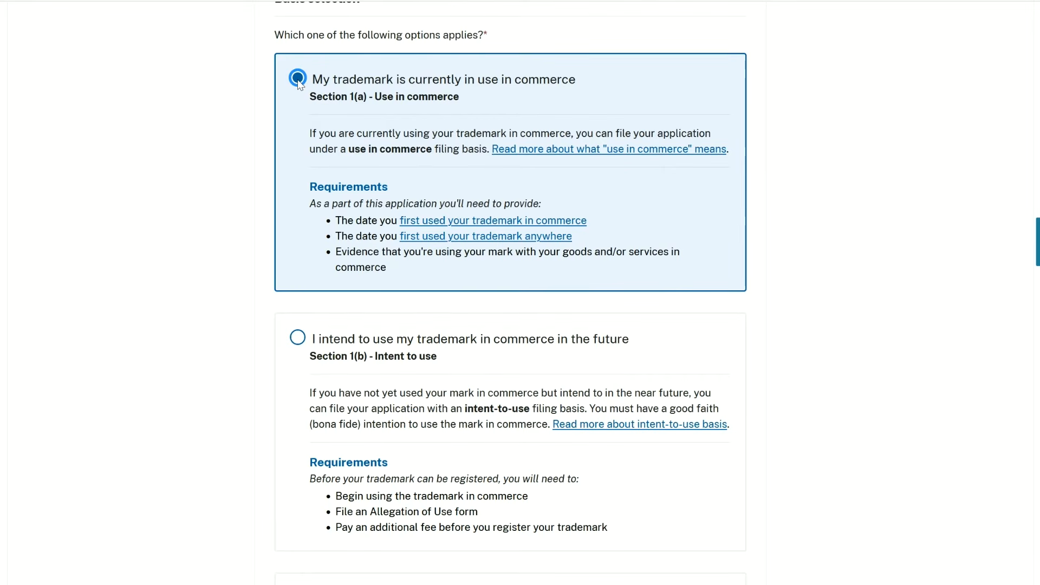
# - Change the filing basis to Section 1(b) - Intent to use, accept the change, and continue to Goods and services
pyautogui.click(298, 338)
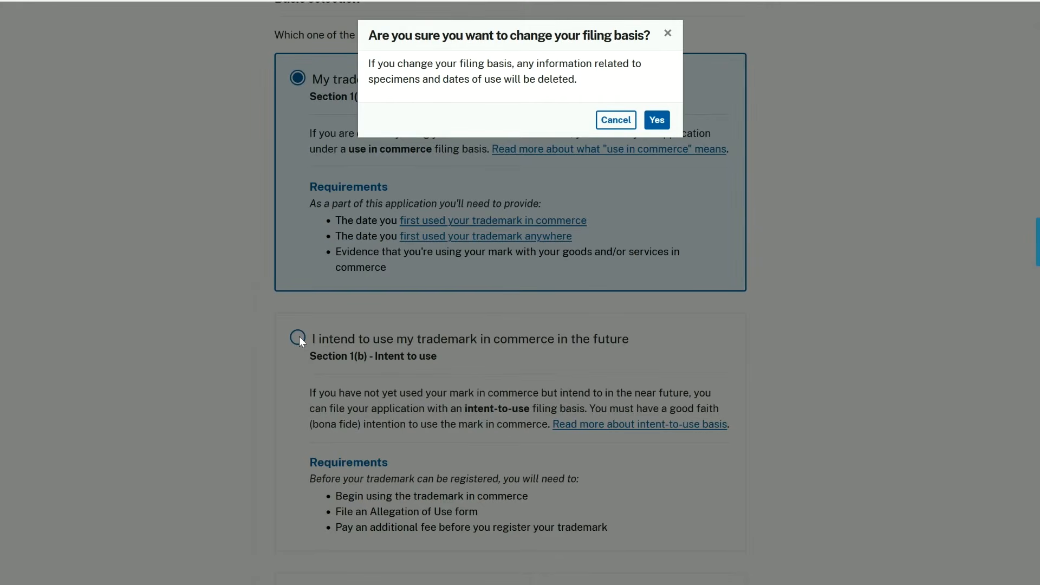
pyautogui.click(657, 120)
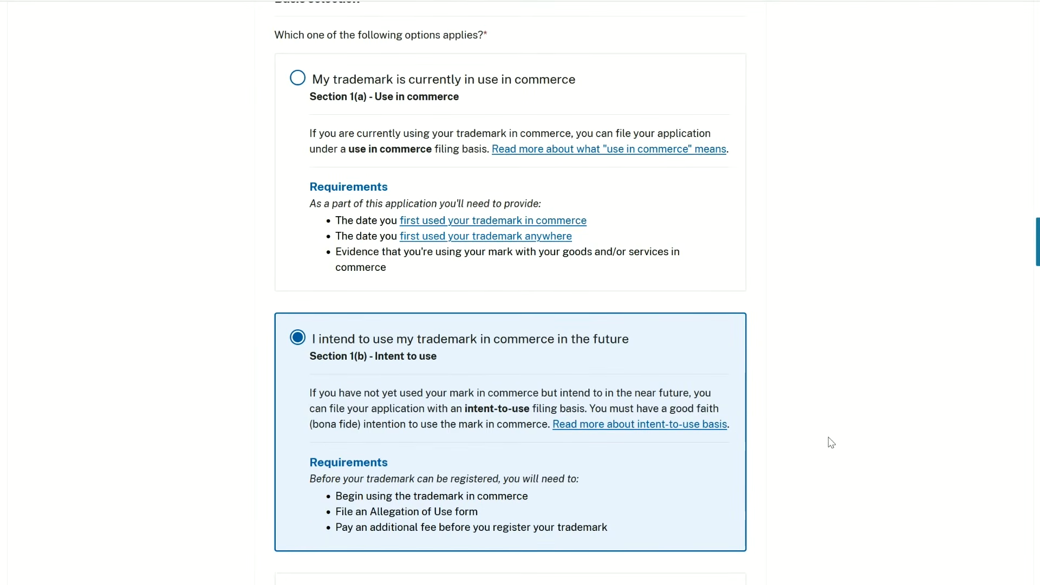
pyautogui.scroll(-7, 829, 439)
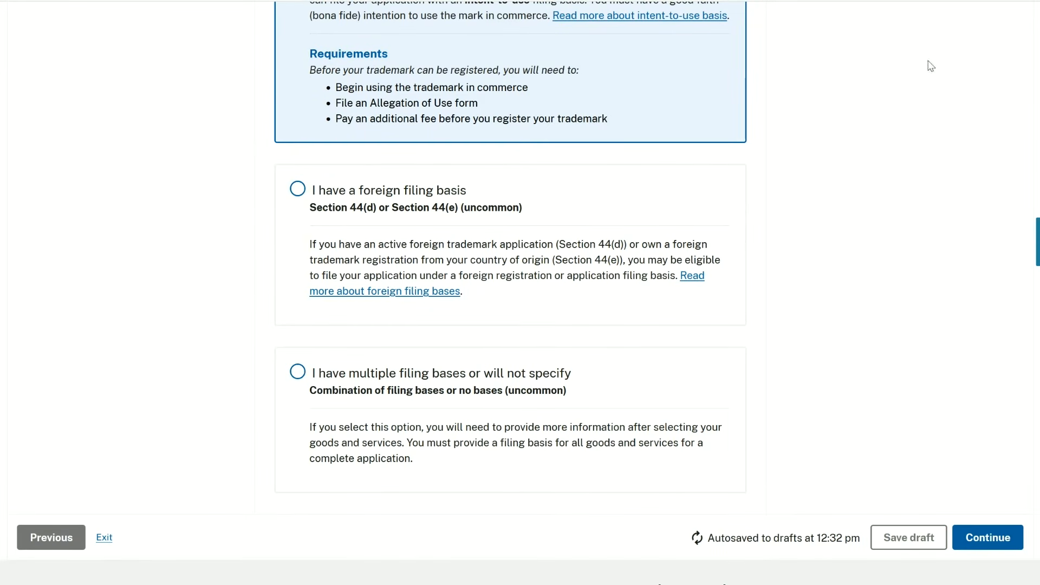
pyautogui.click(983, 537)
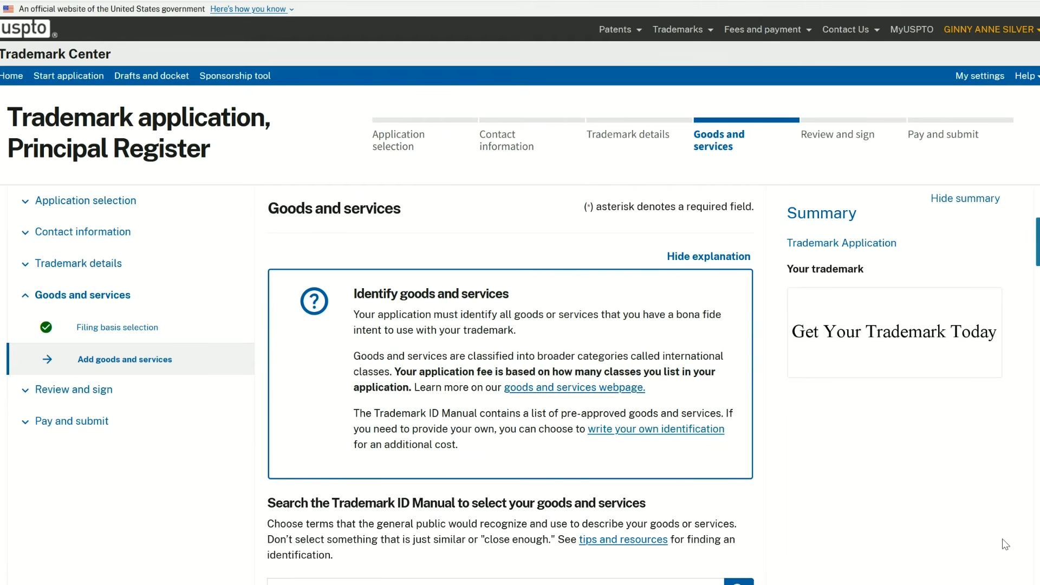
# - Examine the Trademark ID Manual search section and highlight the note on the fee increase for writing your own identification
pyautogui.scroll(-5, 1004, 543)
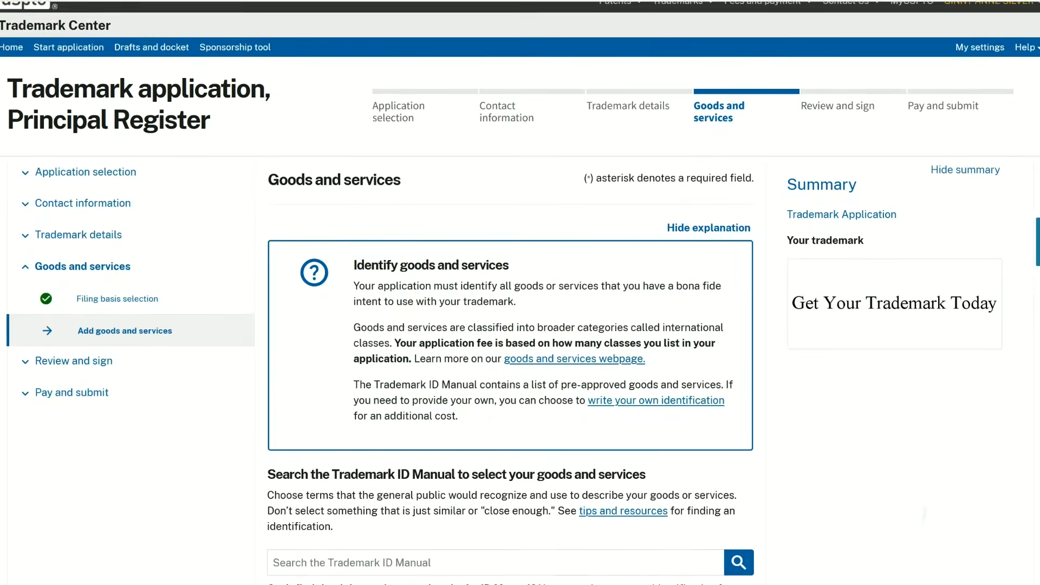
pyautogui.scroll(-1, 510, 292)
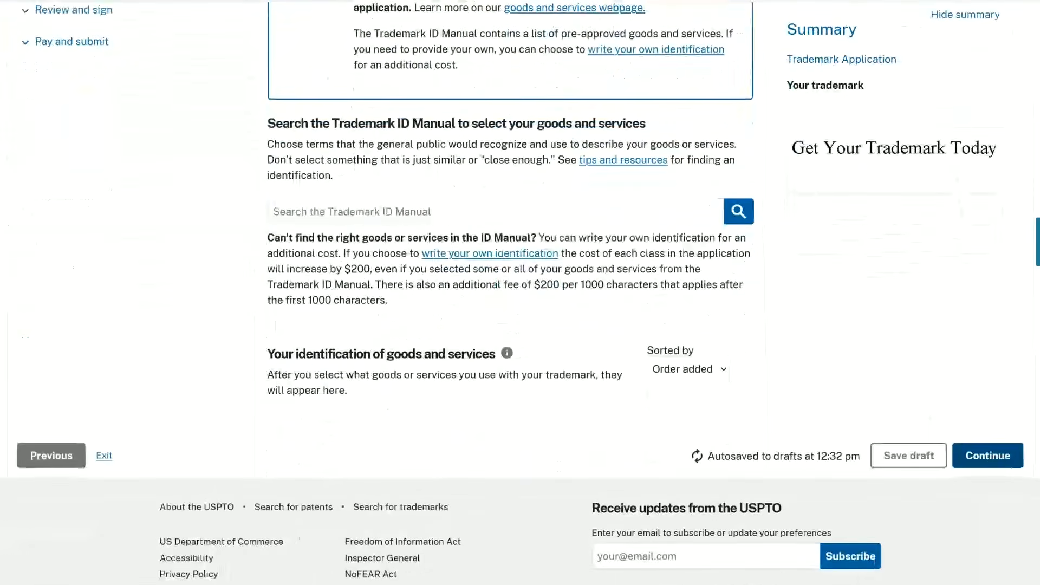
pyautogui.click(516, 215)
pyautogui.click(730, 214)
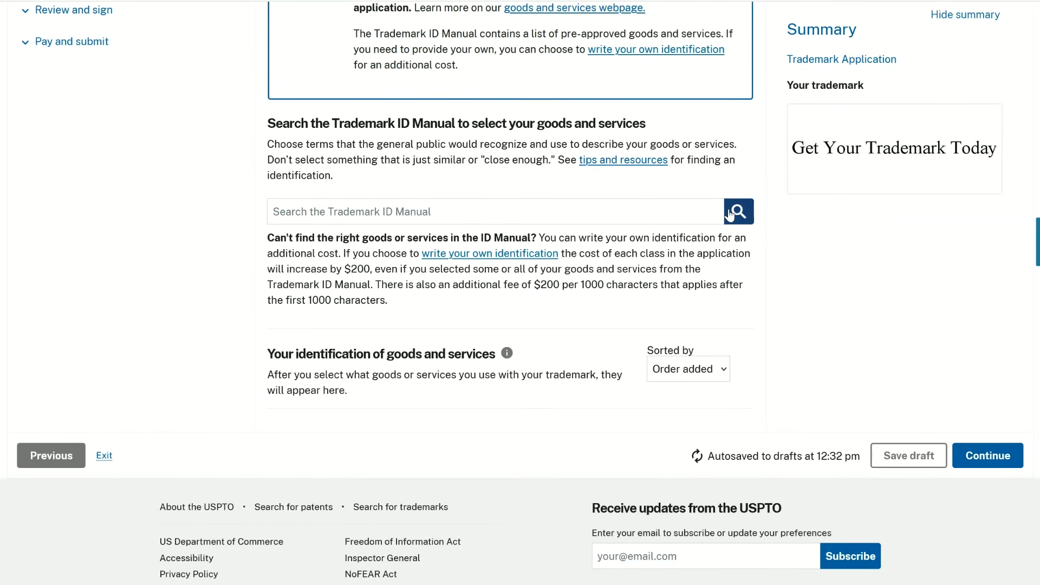
pyautogui.click(657, 212)
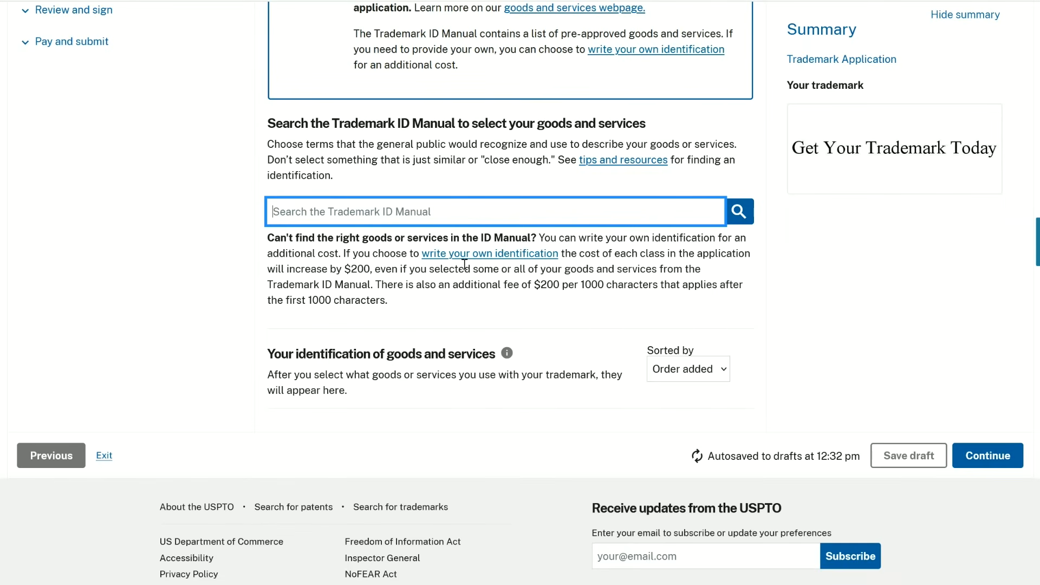
pyautogui.moveTo(268, 269); pyautogui.dragTo(374, 268)
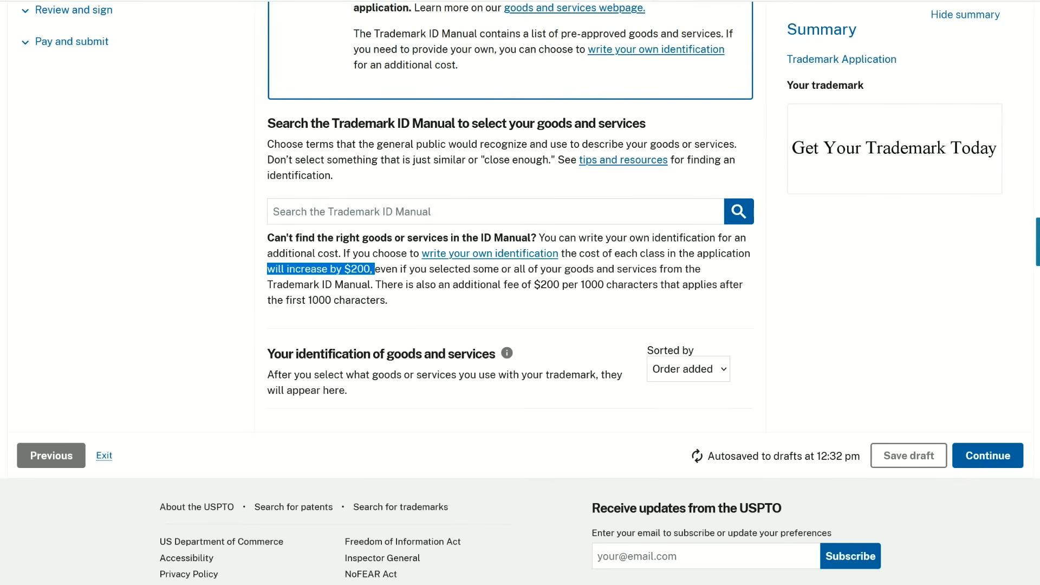
# - Search the Trademark ID Manual for "coaching"
pyautogui.click(683, 220)
pyautogui.scroll(3, 684, 221)
pyautogui.scroll(-6, 684, 220)
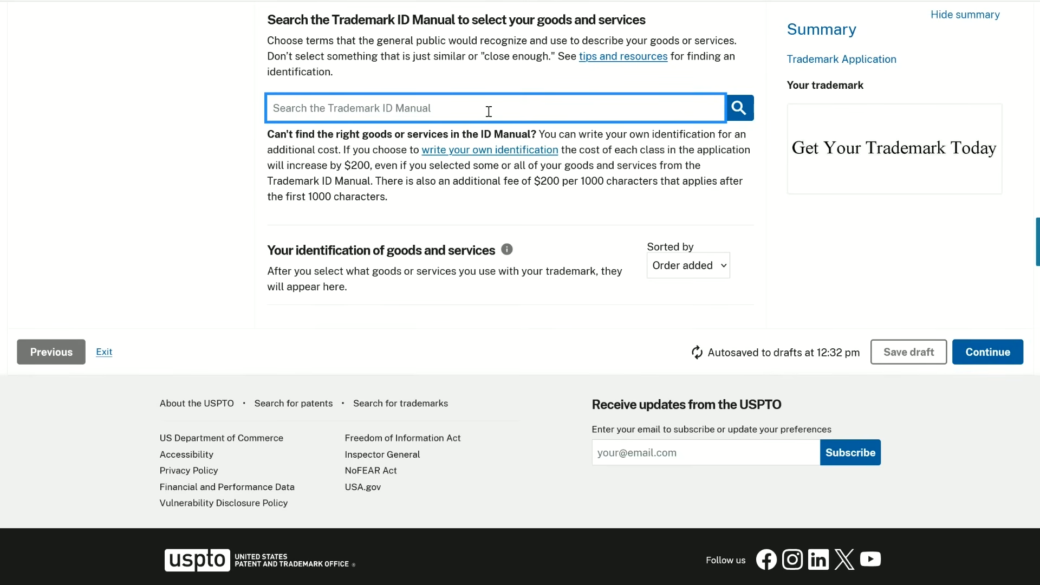
pyautogui.write('coaching')
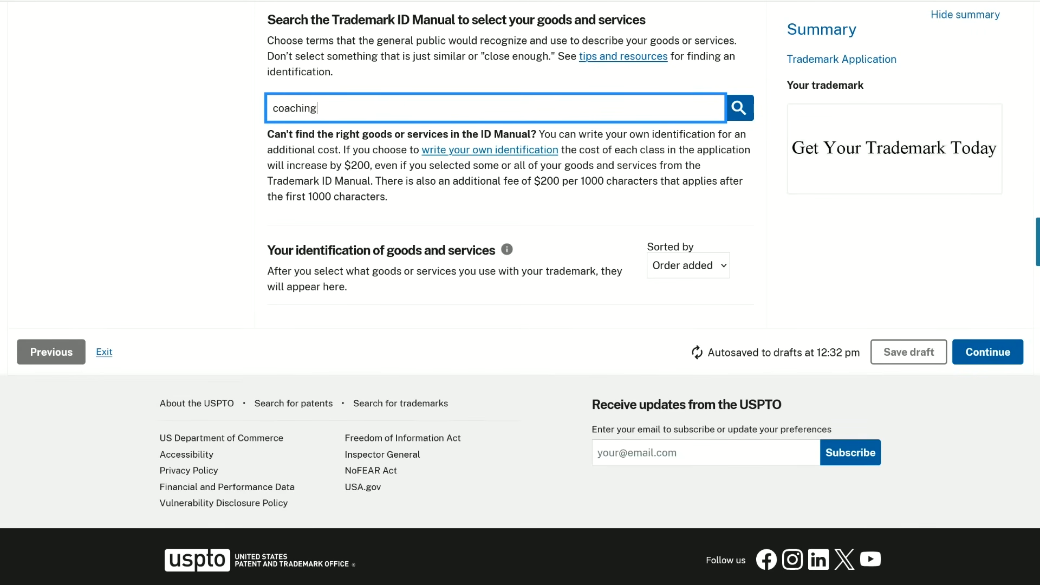
pyautogui.click(739, 108)
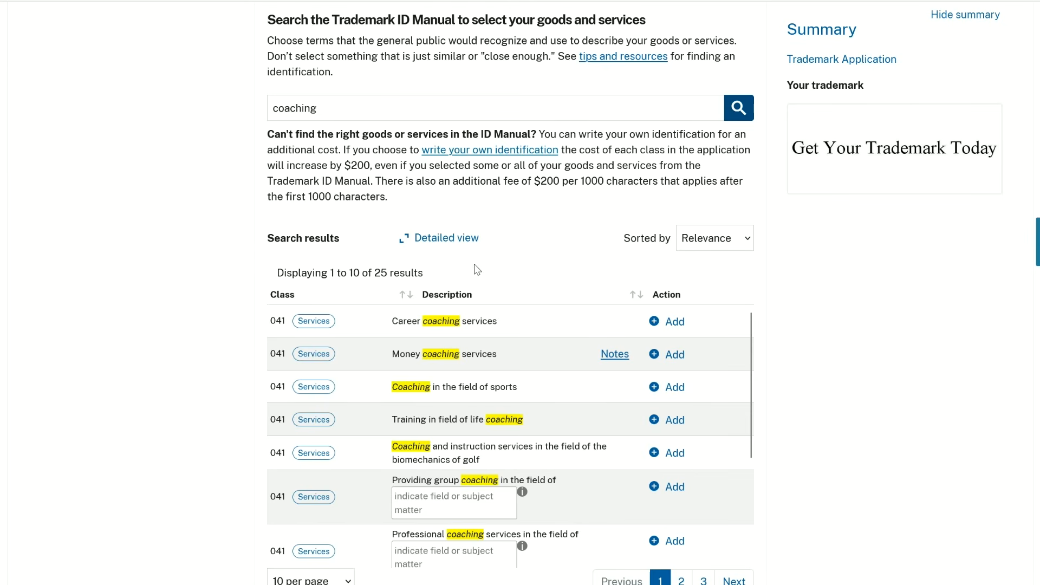
# - Refine the ID Manual search to "business coaching" and add the first business education and training services entry in Class 041
pyautogui.click(273, 107)
pyautogui.write('business')
pyautogui.press('Return')
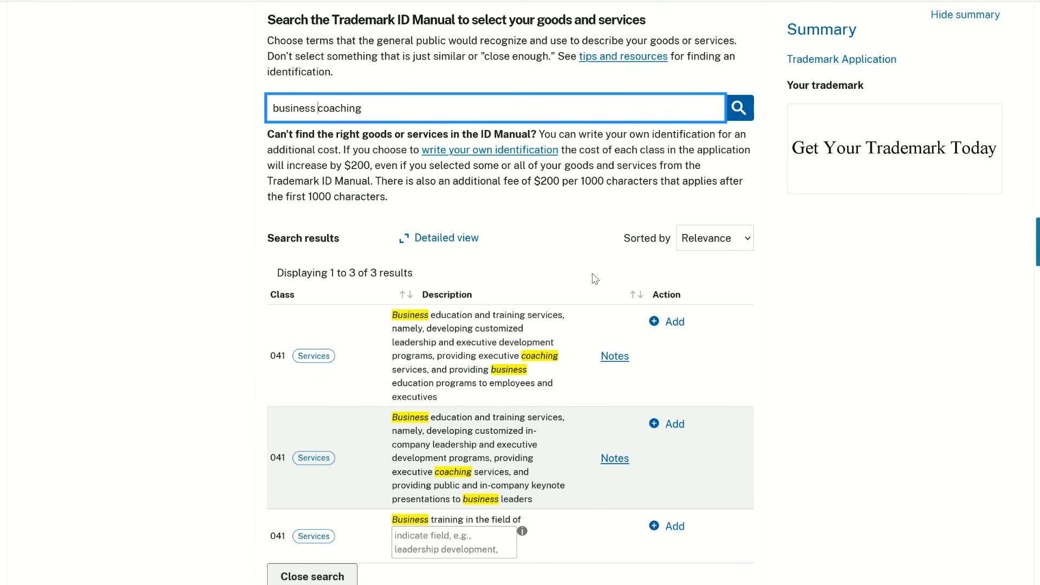
pyautogui.click(675, 322)
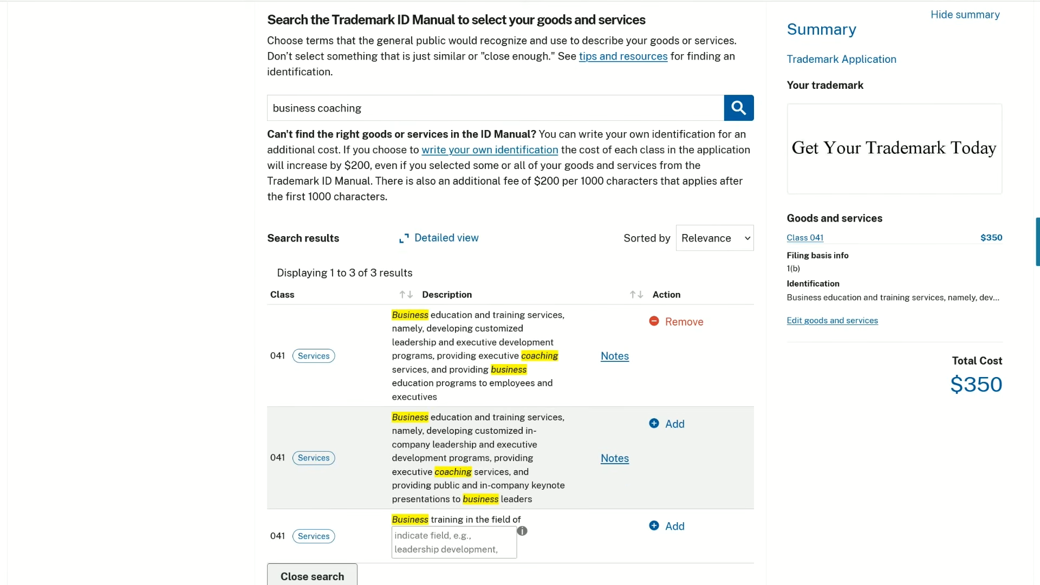
# - Review the Class 041 entry under the identification of goods and services and continue to Additional information
pyautogui.scroll(-6, 886, 476)
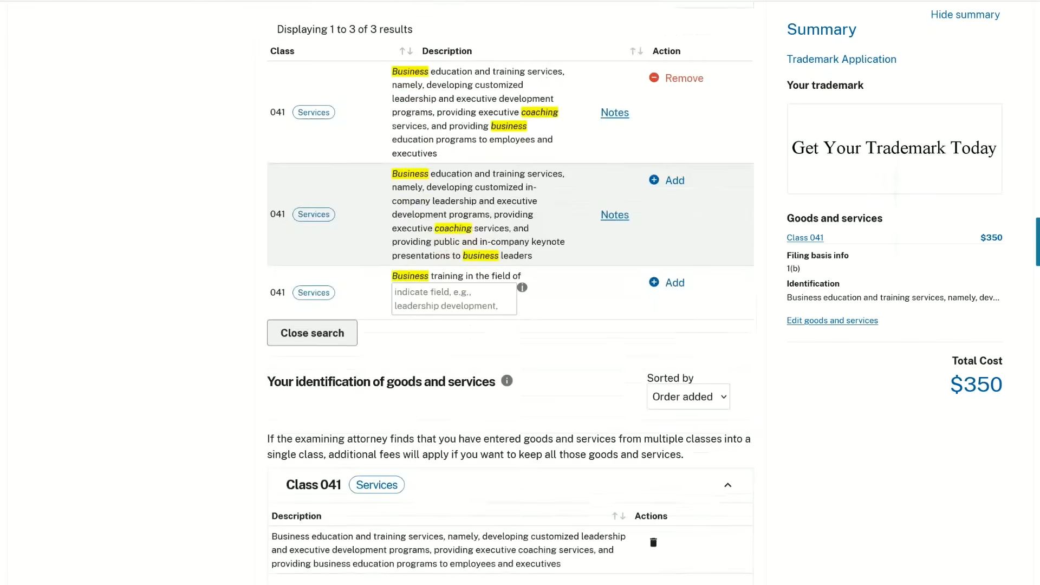
pyautogui.scroll(-2, 520, 292)
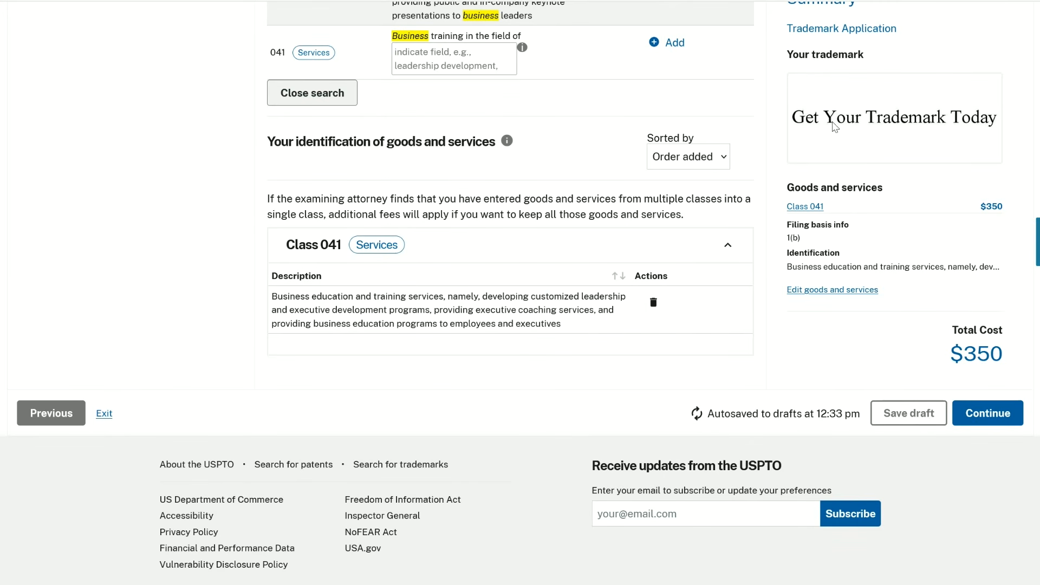
pyautogui.click(987, 413)
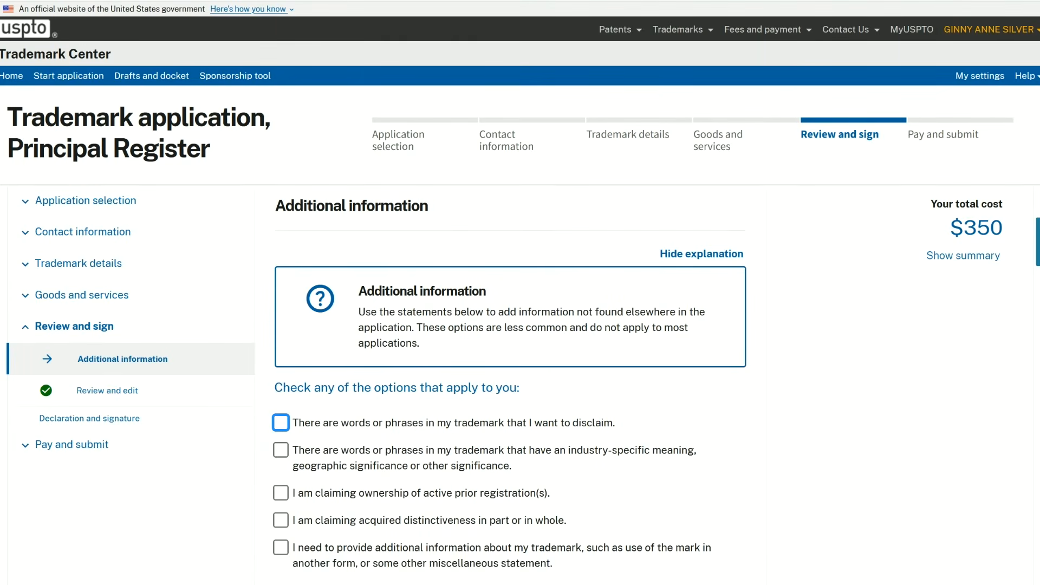
# - Mark that the trademark contains words or phrases to disclaim and continue to the Disclaimer wording entry
pyautogui.scroll(-3, 520, 292)
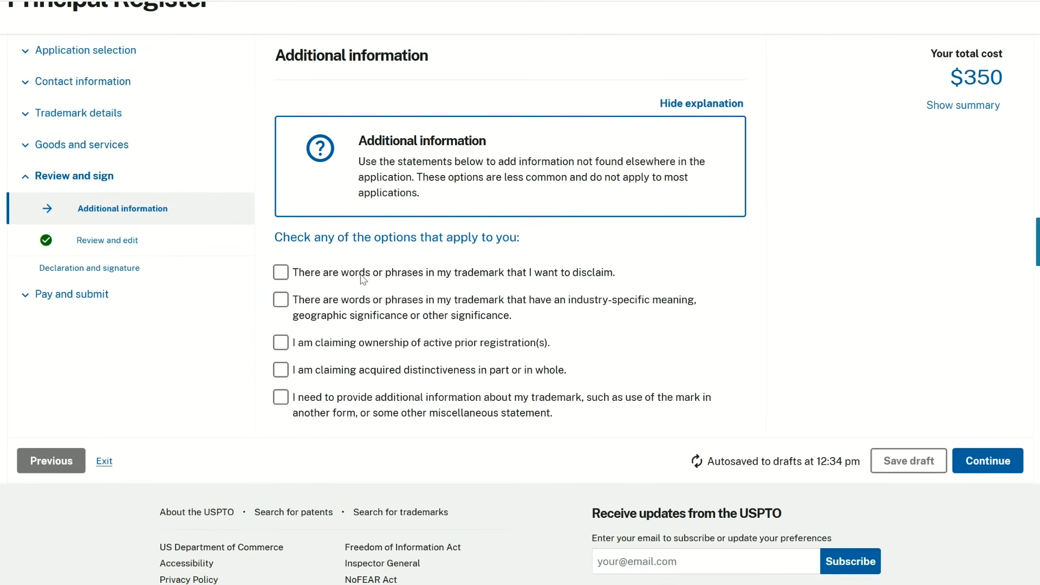
pyautogui.click(281, 273)
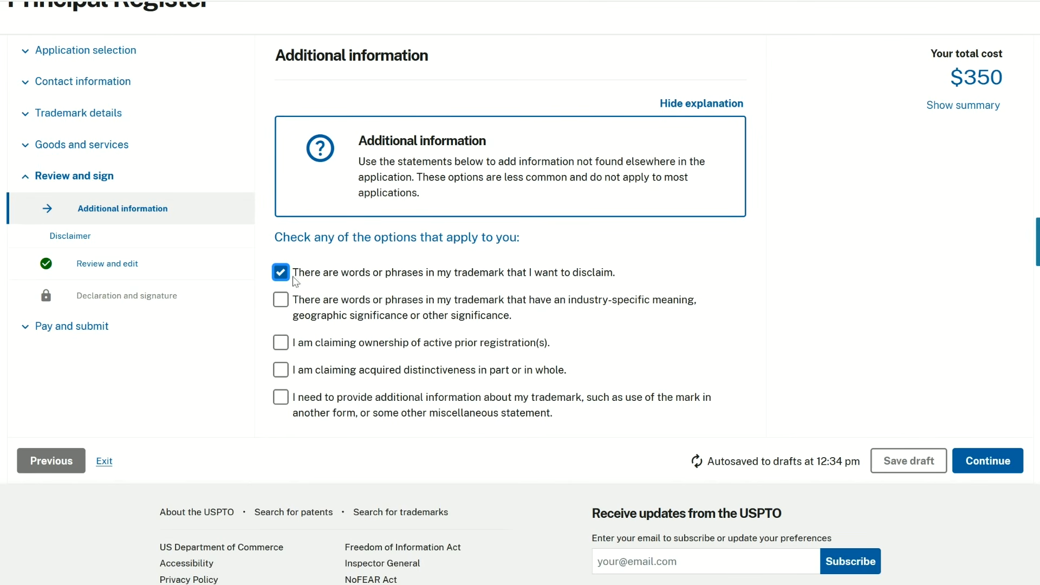
pyautogui.click(986, 466)
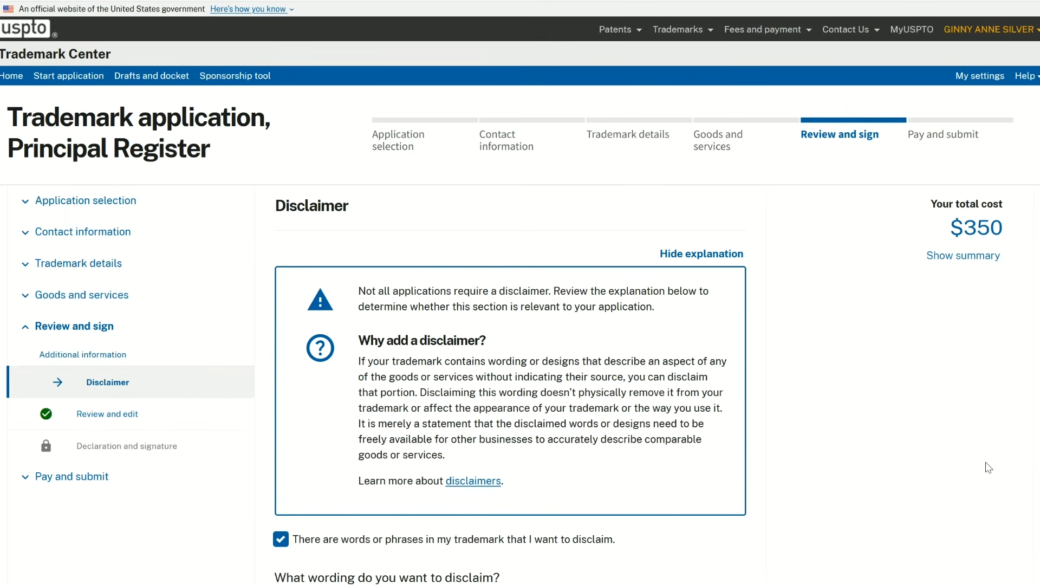
pyautogui.scroll(-3, 989, 467)
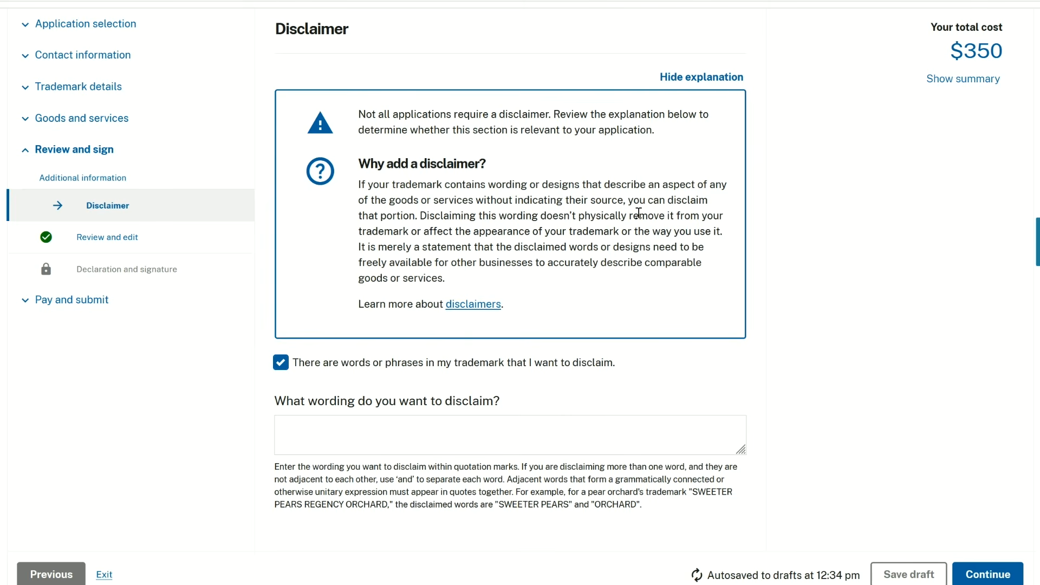
# - Enter trademark as the wording to disclaim and continue to the Review and edit page
pyautogui.click(622, 435)
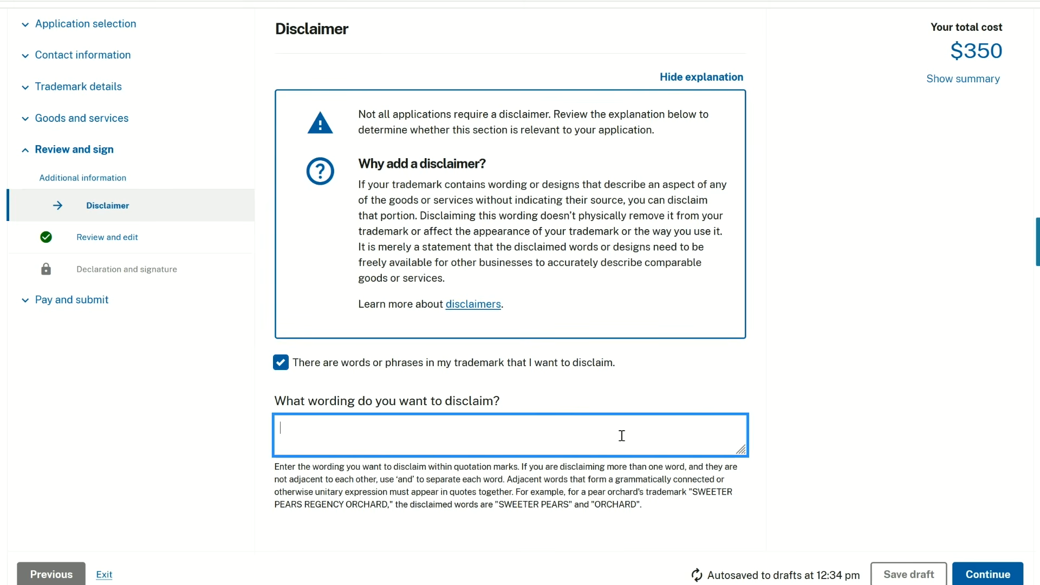
pyautogui.click(987, 574)
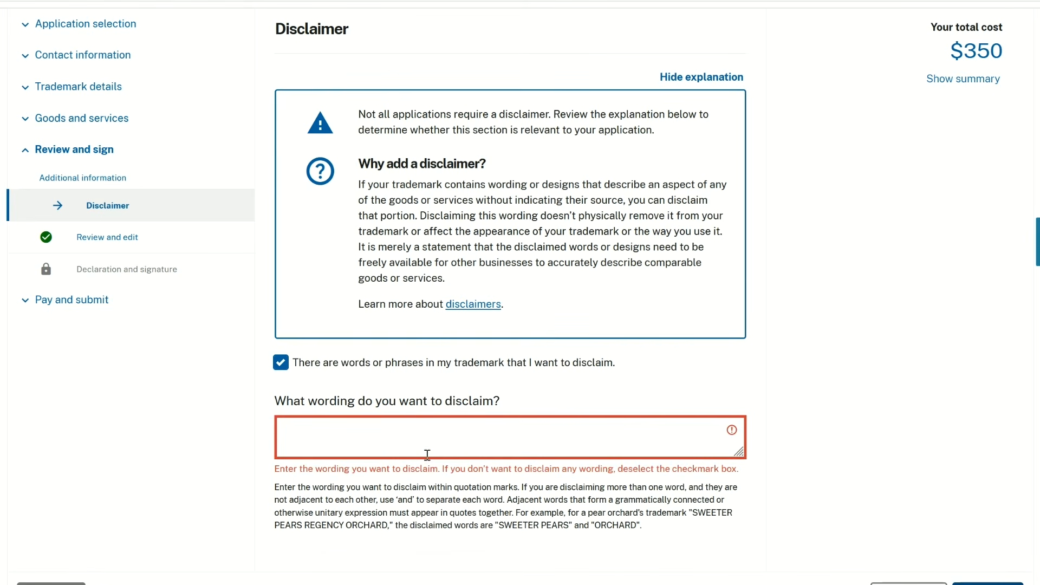
pyautogui.click(451, 441)
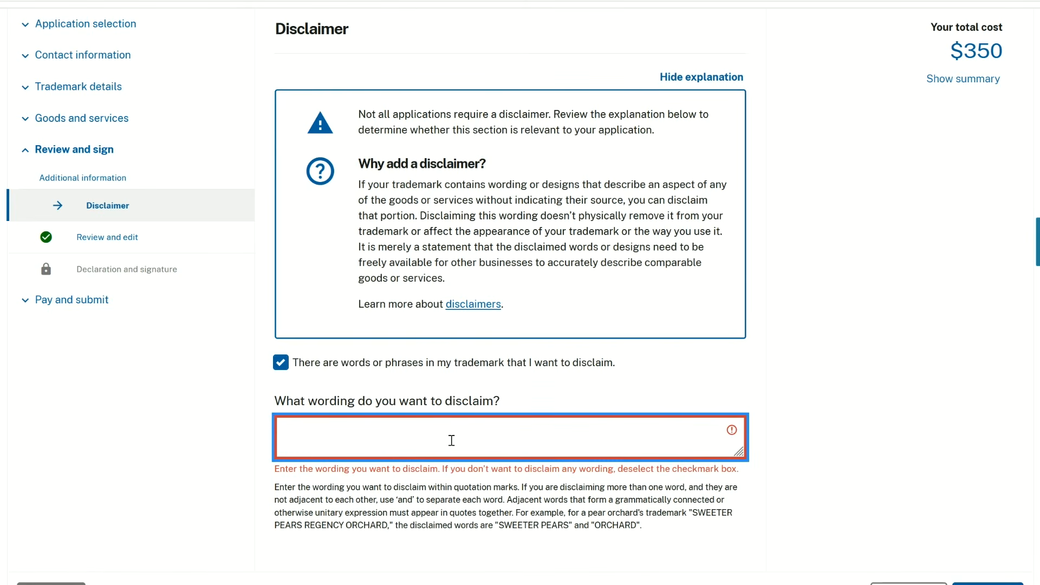
pyautogui.write('trademark')
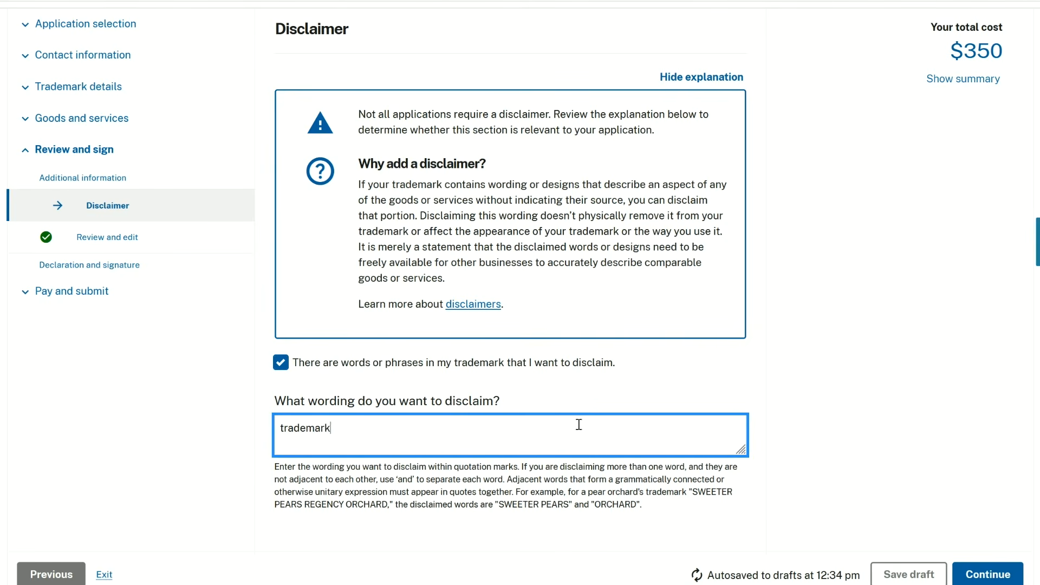
pyautogui.click(1015, 579)
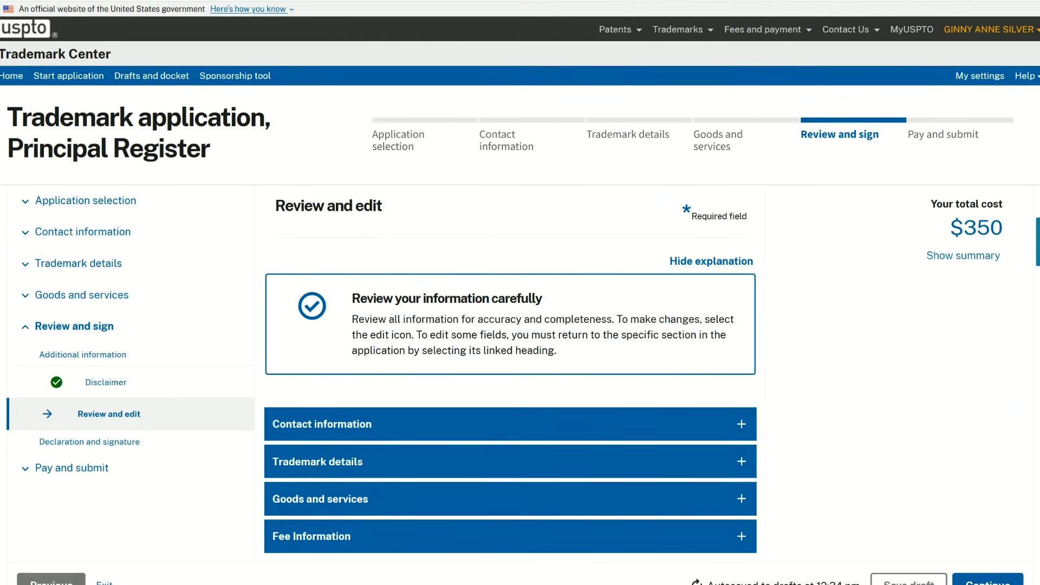
# - Continue past the application review to Declaration and signature, and look through the signature method options without choosing one
pyautogui.scroll(-2, 742, 274)
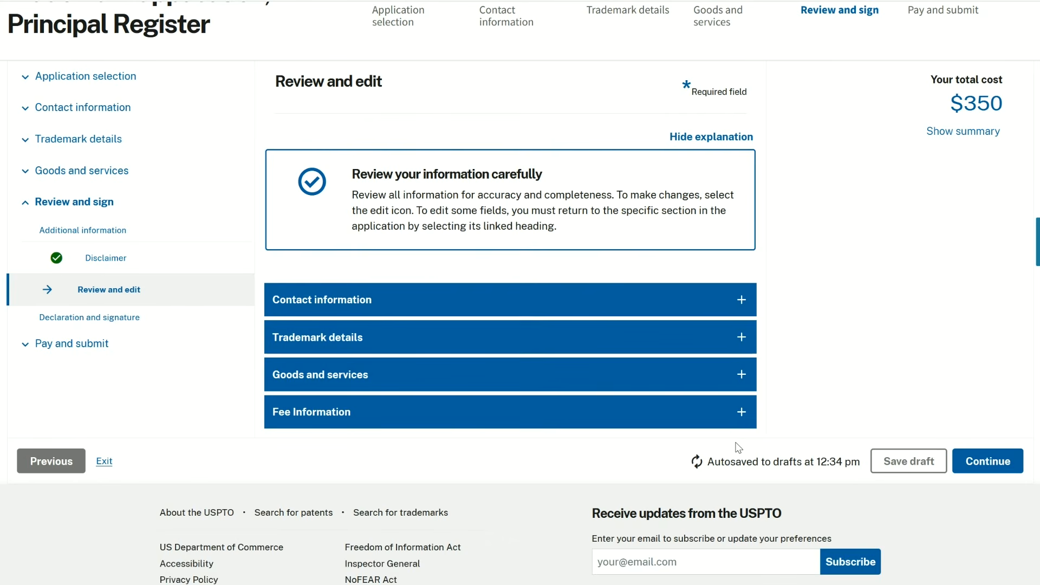
pyautogui.click(987, 463)
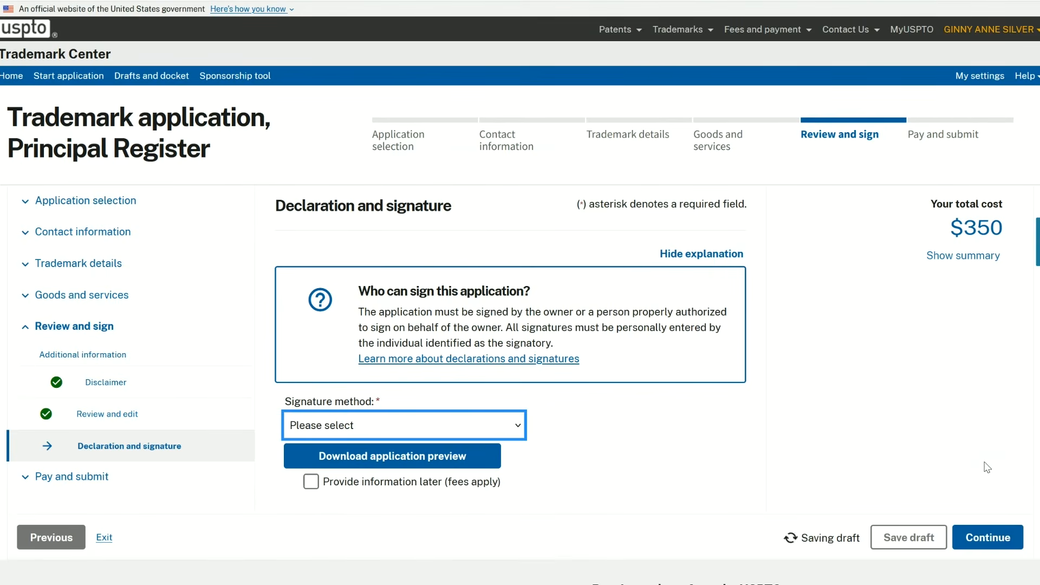
pyautogui.click(515, 428)
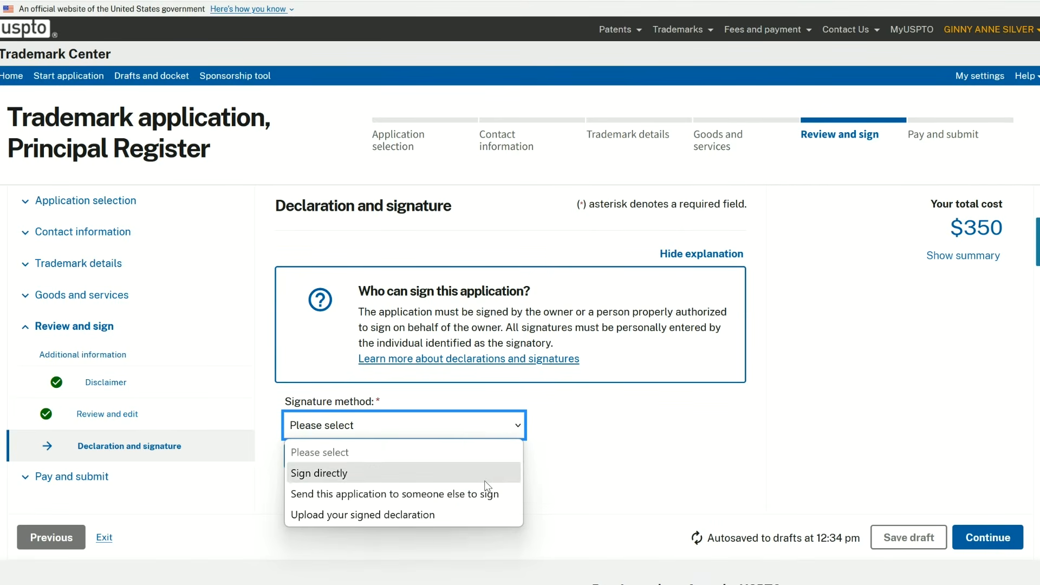
pyautogui.click(611, 485)
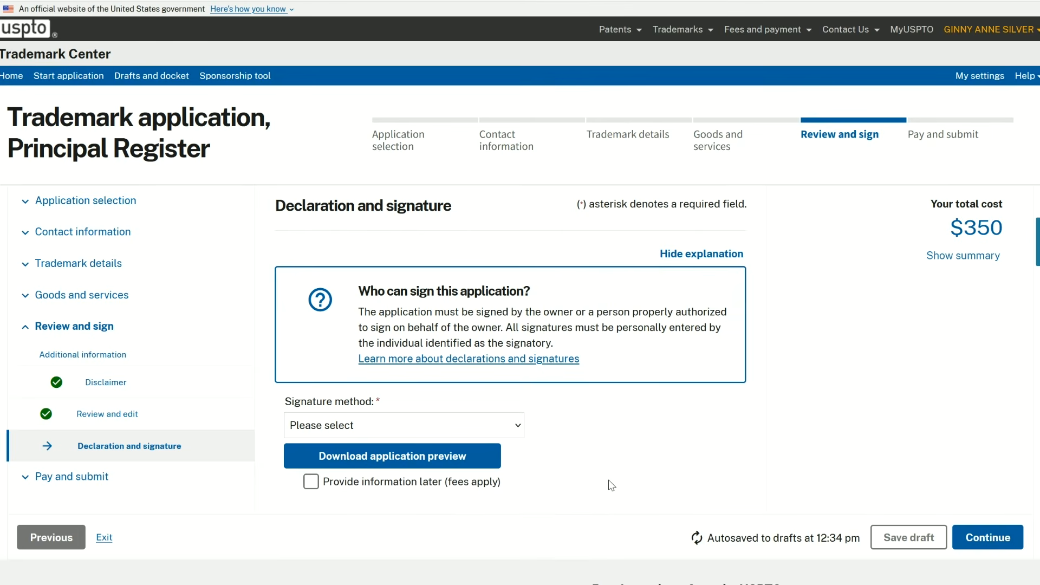